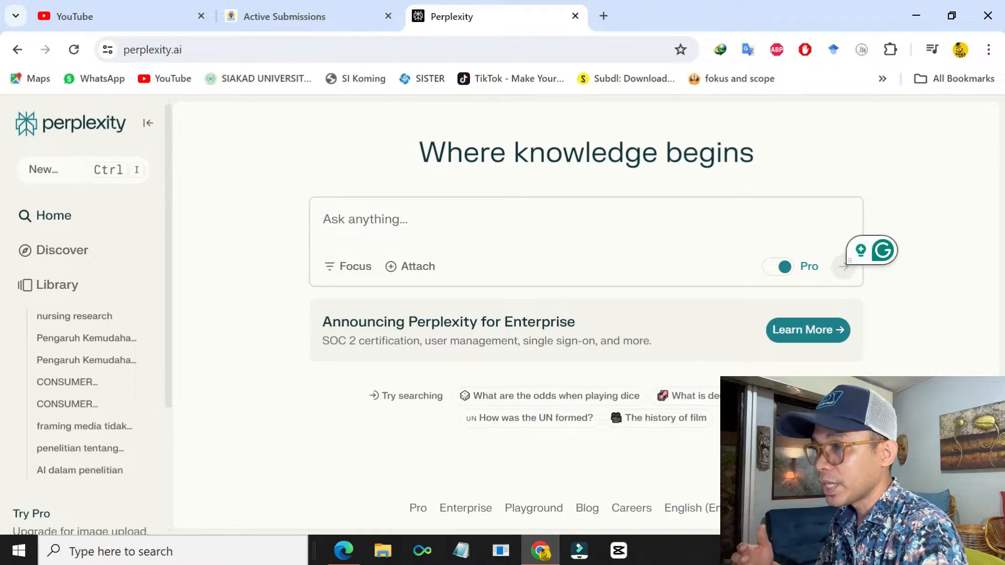
- Enter "Buatkan saya latar belakang penelitian tentang pengaruh pola asuh, religiusitas, dan pergaulan terhadap perilaku remaja usia 15 - 18 tahun dengan konsep diri sebagai veriabel mediasi"
type("Buat")
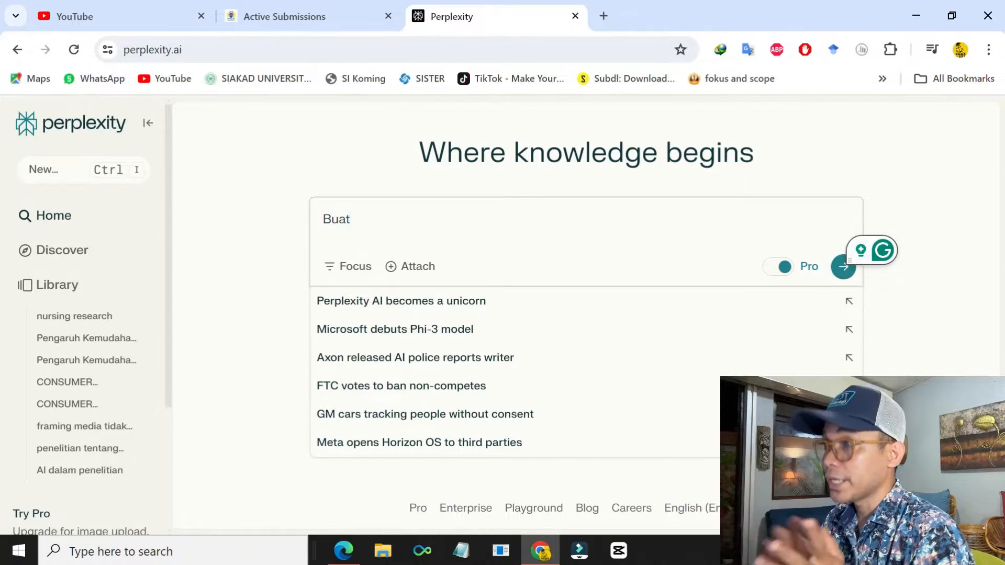
type("kan saya")
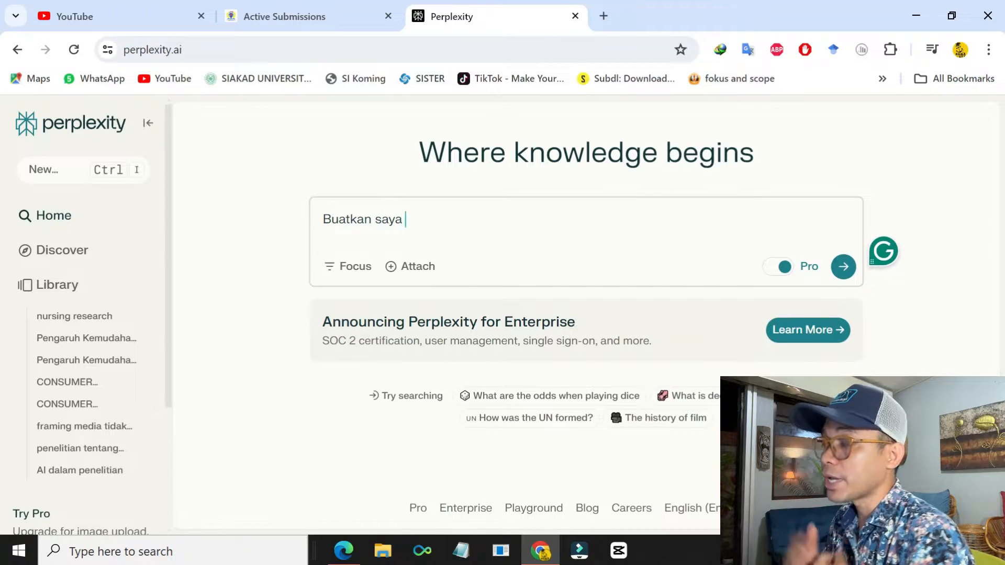
type(" latar bel")
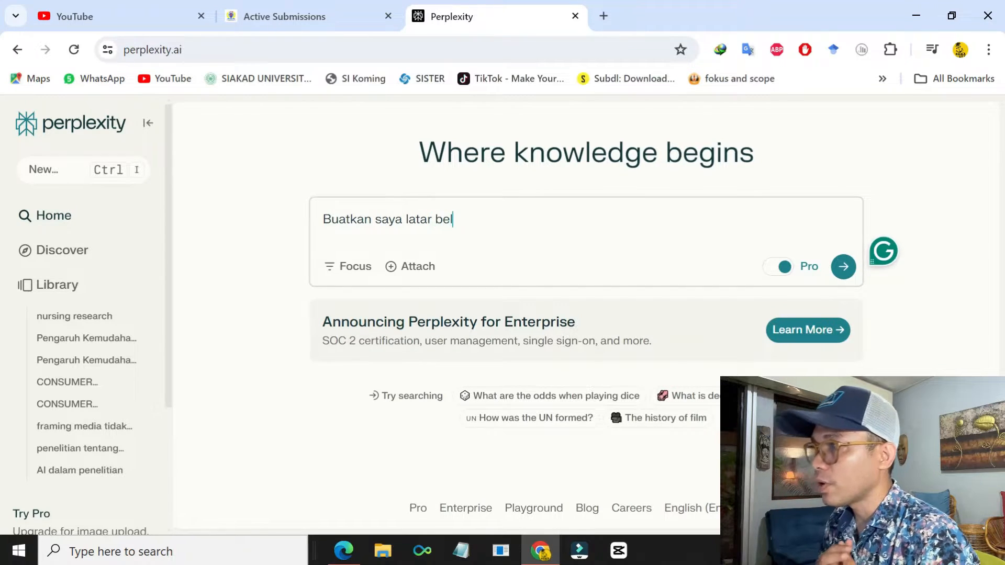
type("akang penel")
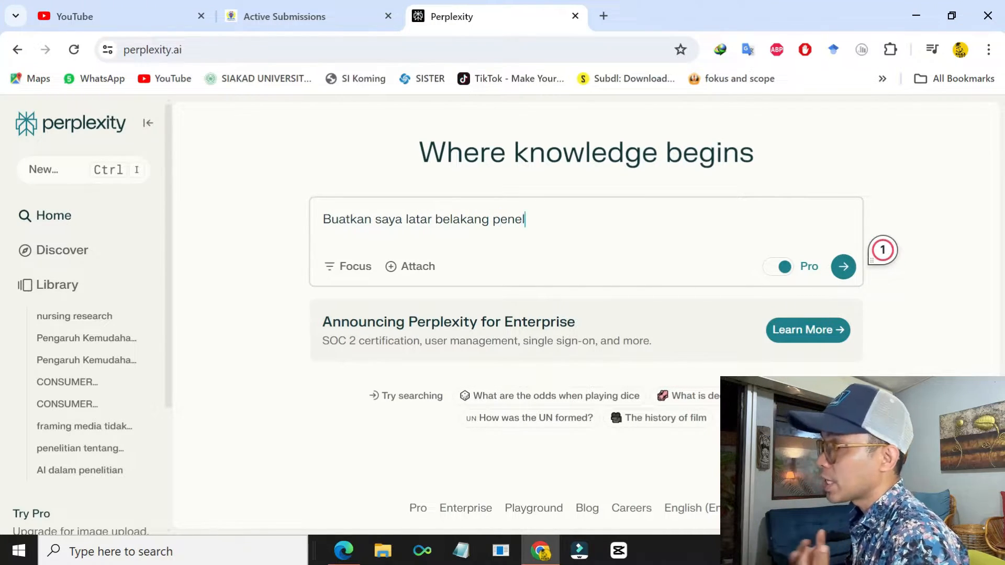
type("itian tentang pengaruh pola asuh, religiusitas, dan pergaulan terhadap perilaku remaja usia 15 - 18 tahun dengan konsep diri sebagai ver")
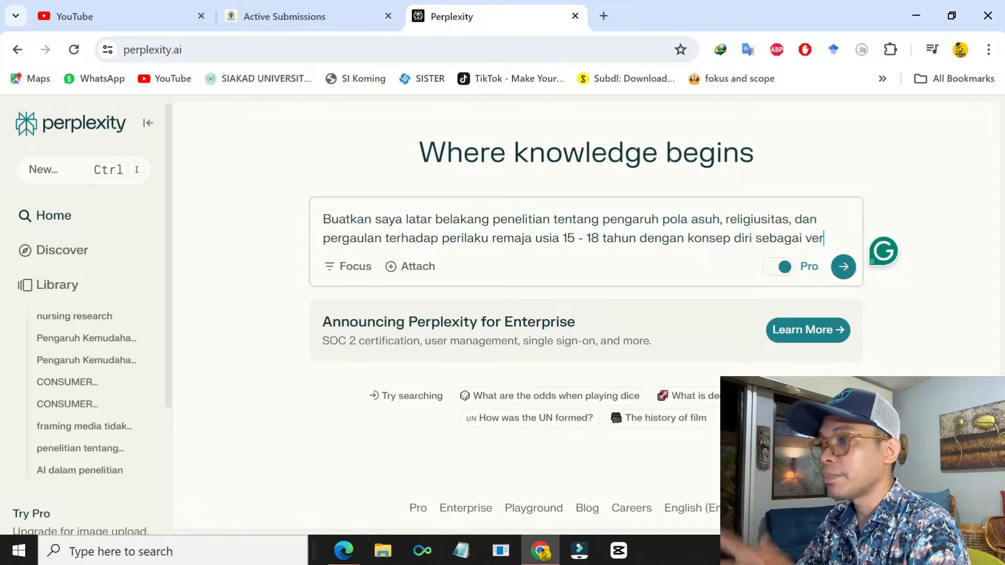
type("iabel medias")
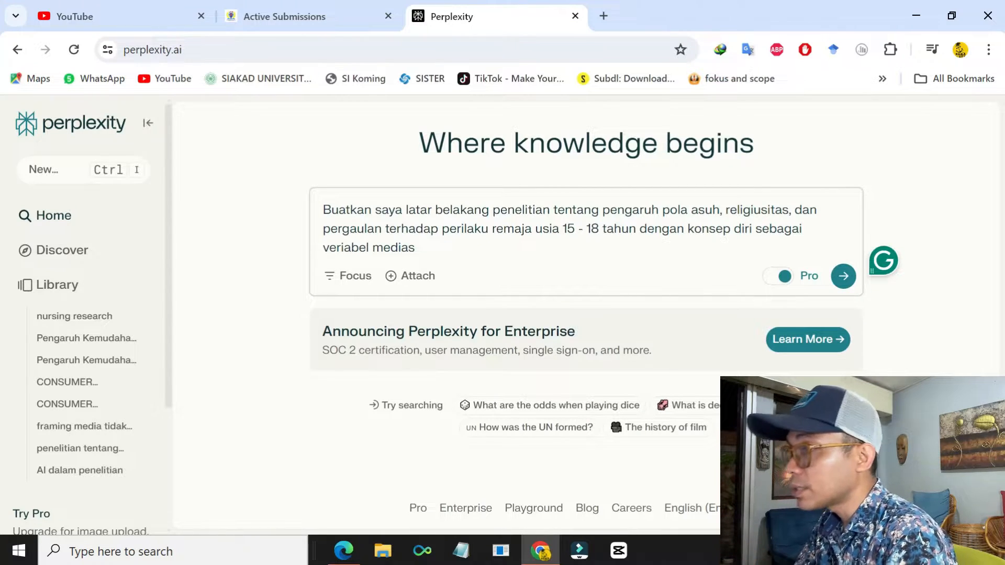
type("i")
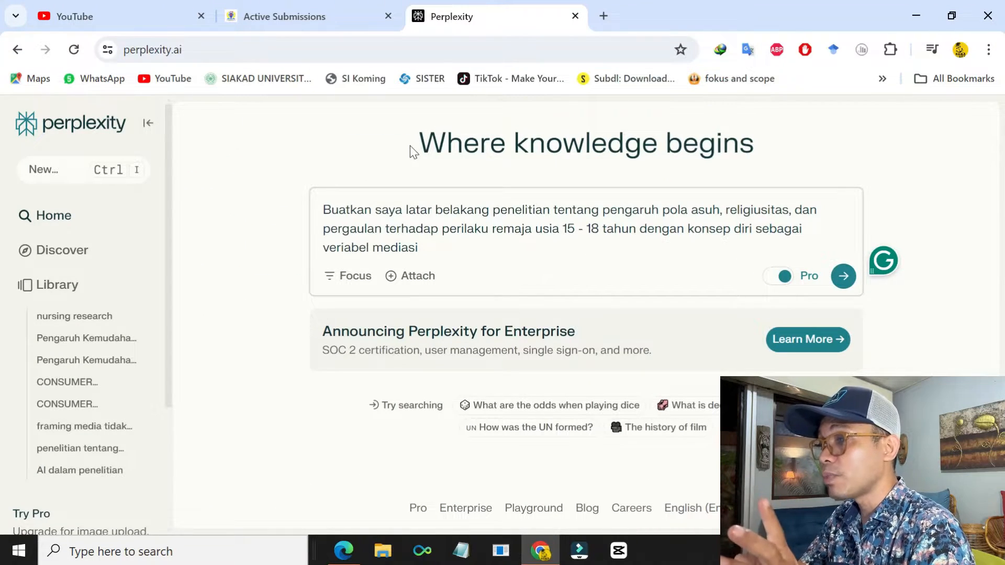
- Append "dan lengkapi dengan sumber kutipannya" to the prompt and keep the search focus on All
left_click(351, 278)
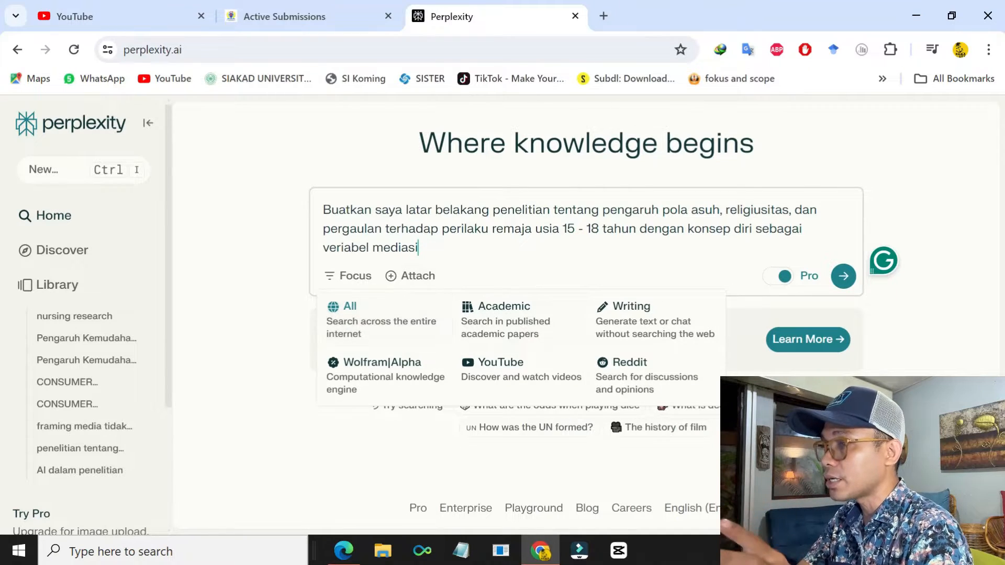
type("dan ")
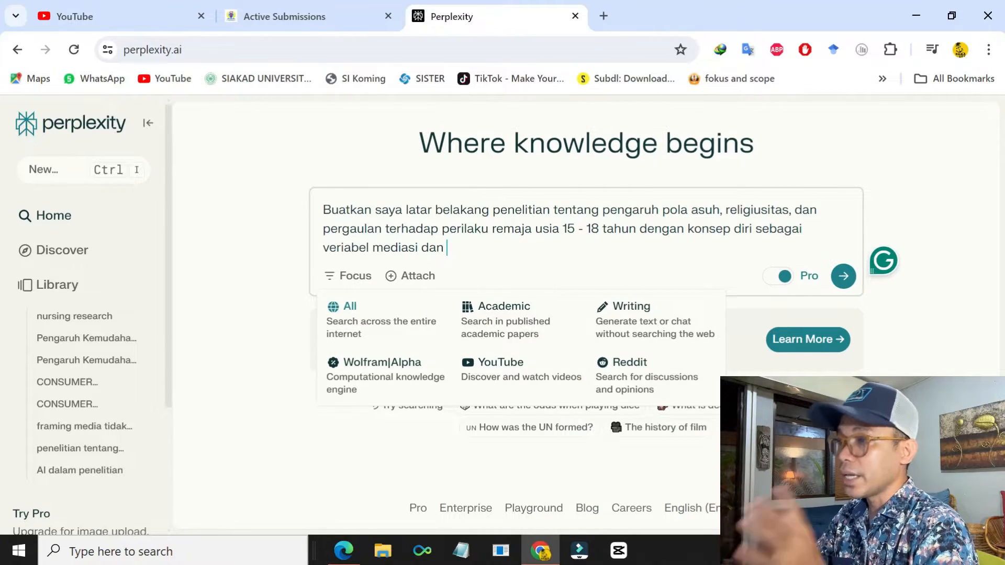
type("lengkap")
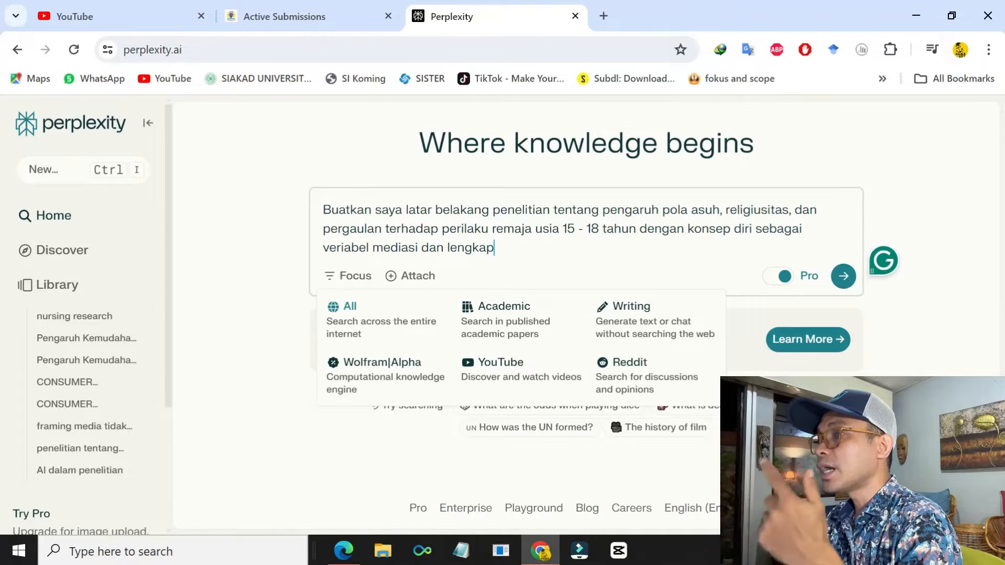
type("i dengan su")
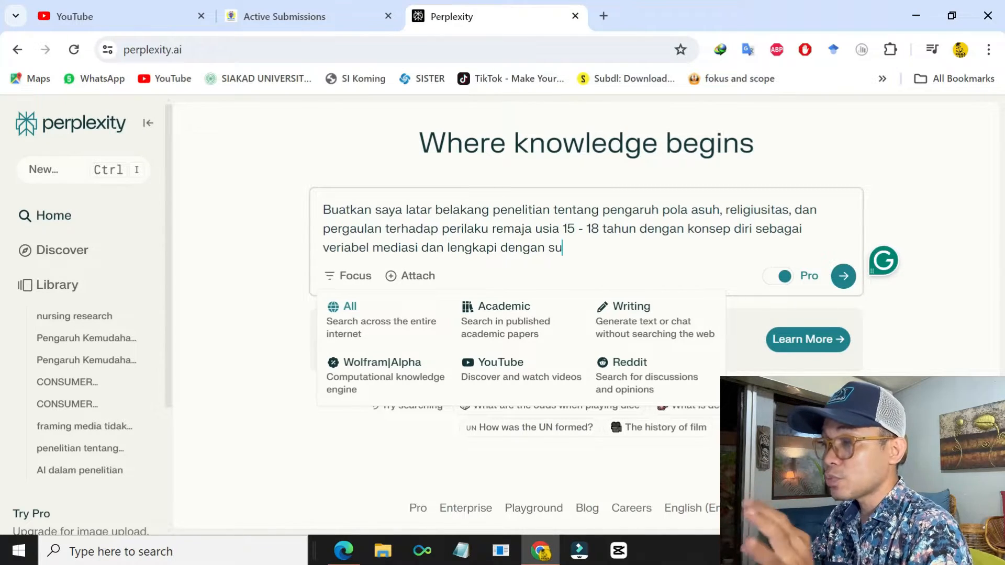
type("mber kutipannya")
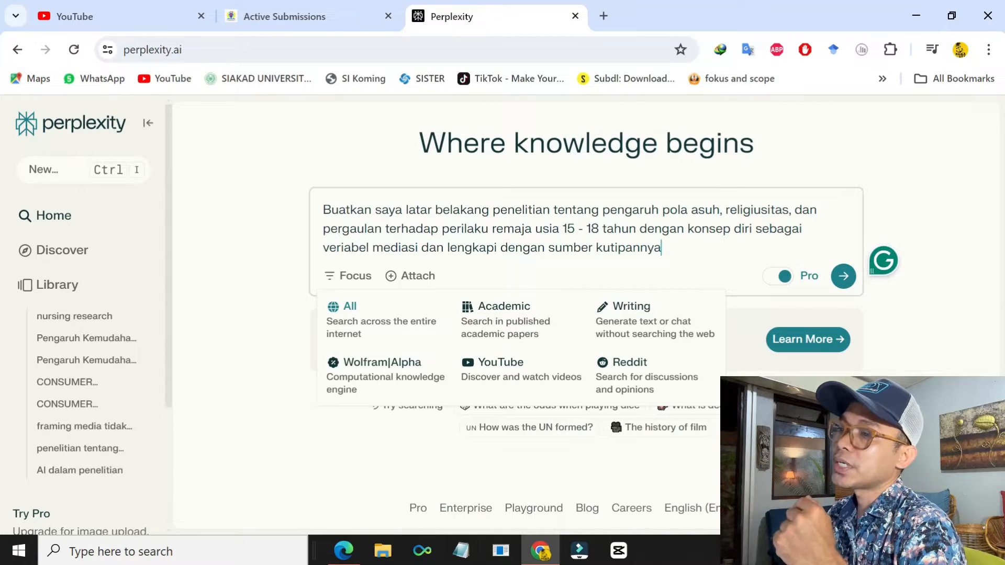
left_click(346, 314)
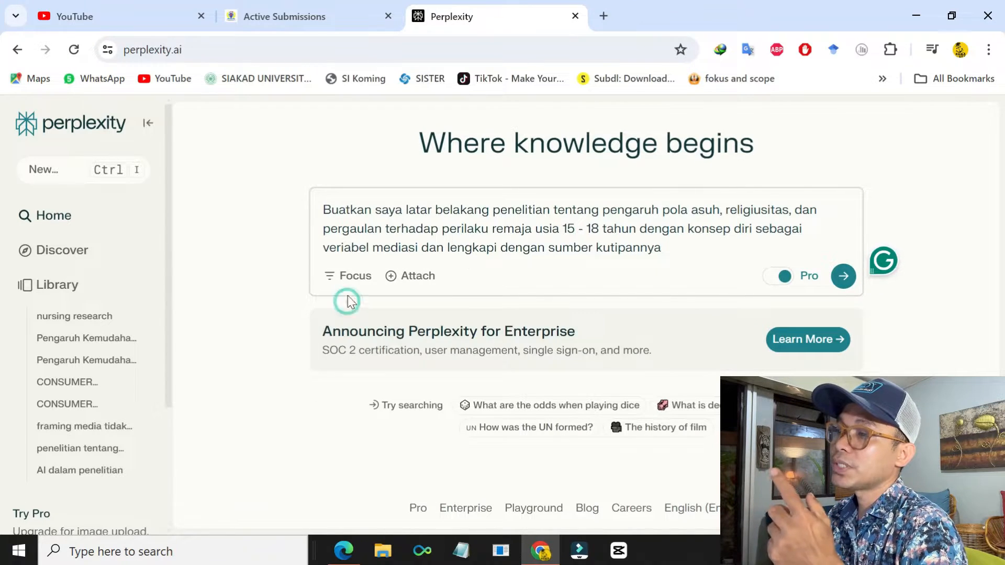
- Submit the research background prompt with Pro search turned on
left_click(778, 281)
left_click(777, 281)
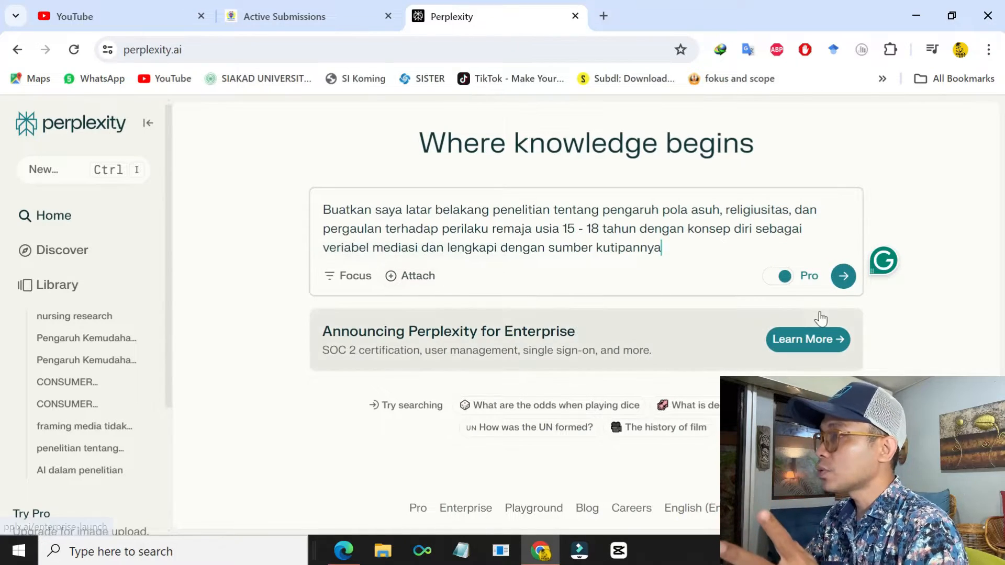
left_click(843, 275)
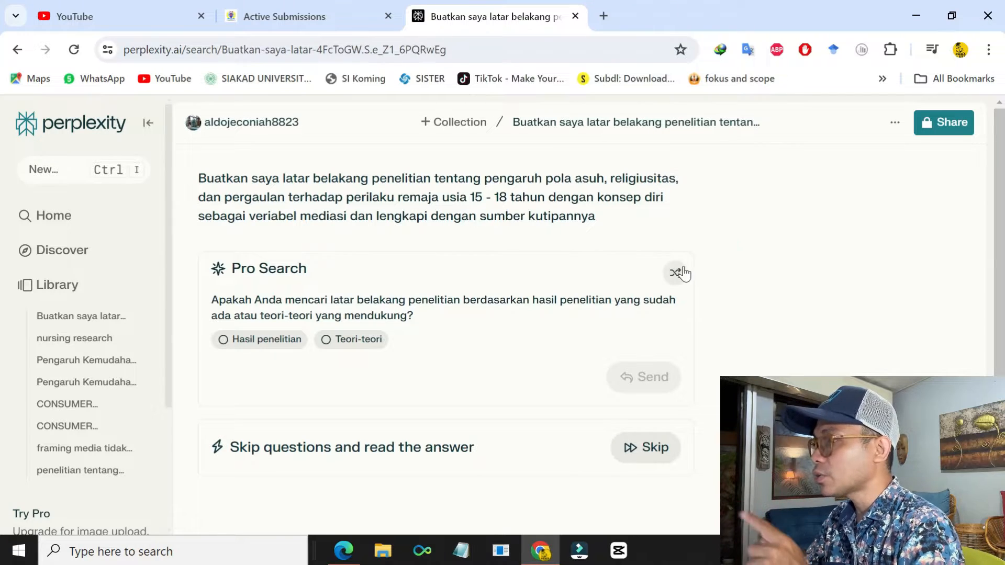
- Answer the Pro Search clarifying question with both "Hasil penelitian" and "Teori-teori" and send it
left_click(225, 340)
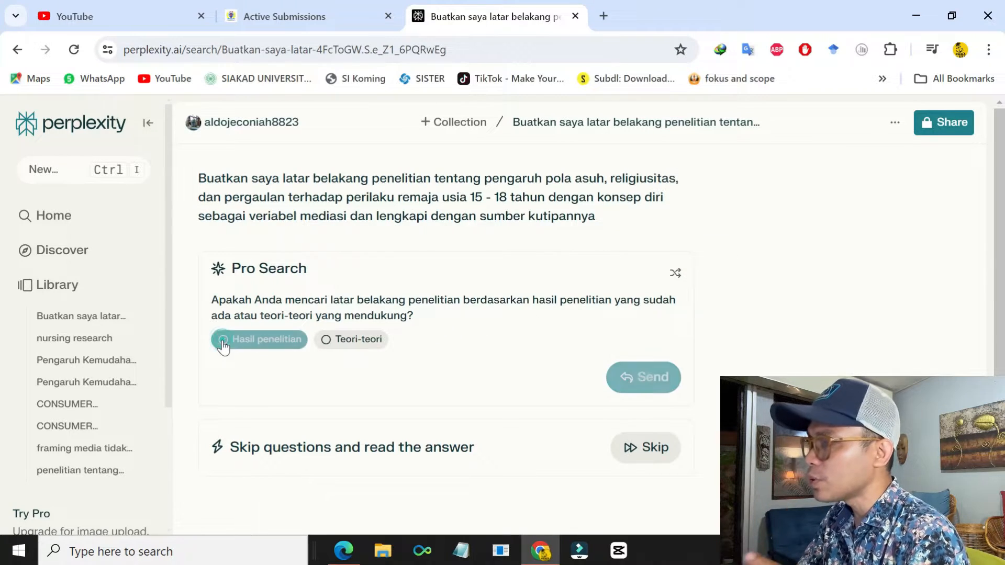
left_click(329, 343)
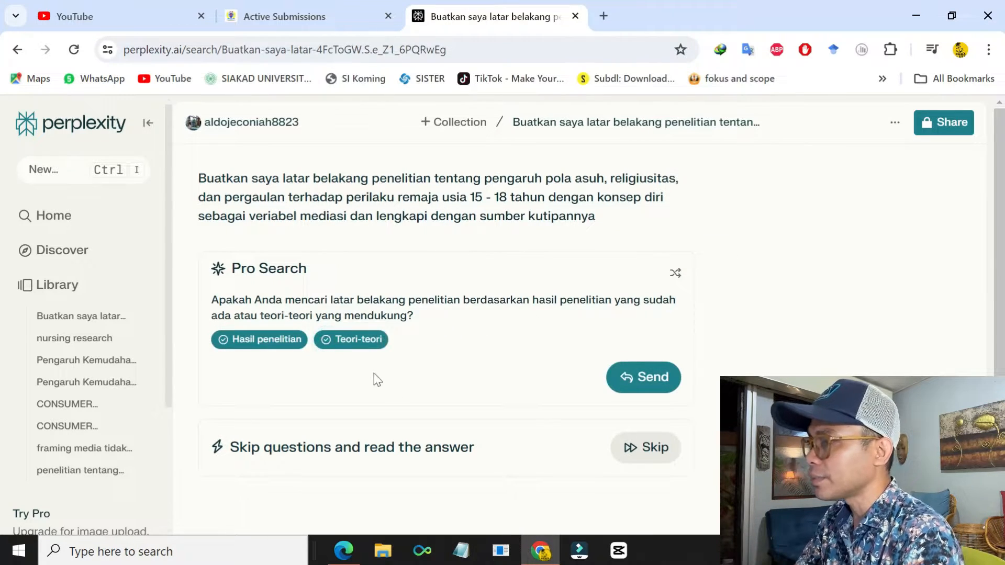
left_click(625, 378)
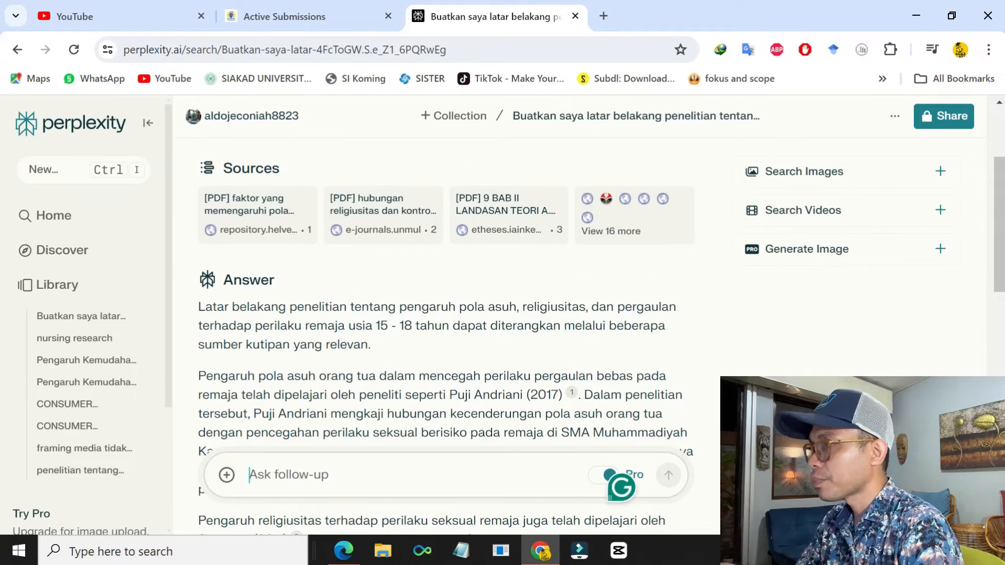
- Read through the generated research background, examining its paragraphs on each variable and their numbered source citations
scroll(346, 296, "down", 1)
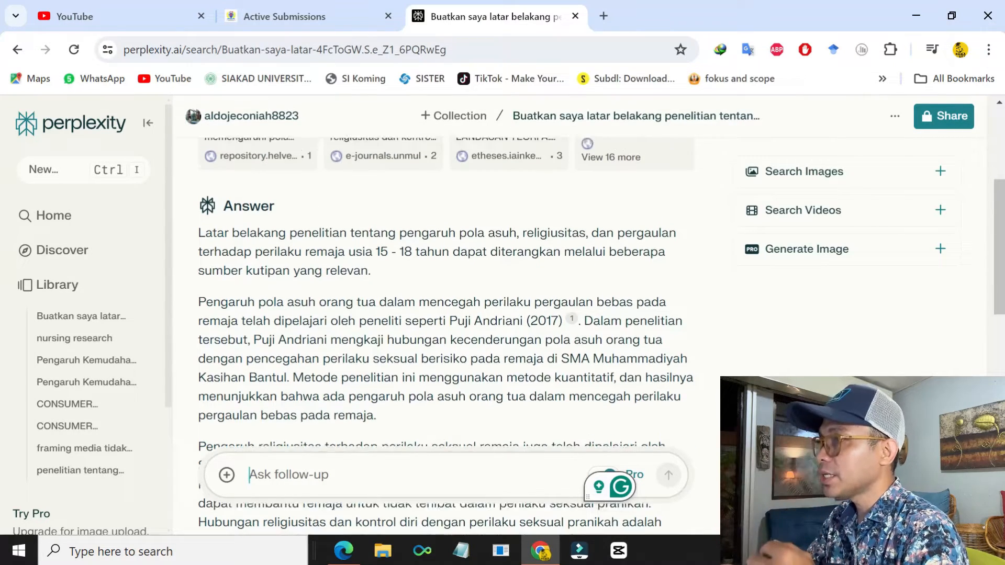
scroll(260, 229, "up", 1)
scroll(257, 314, "down", 2)
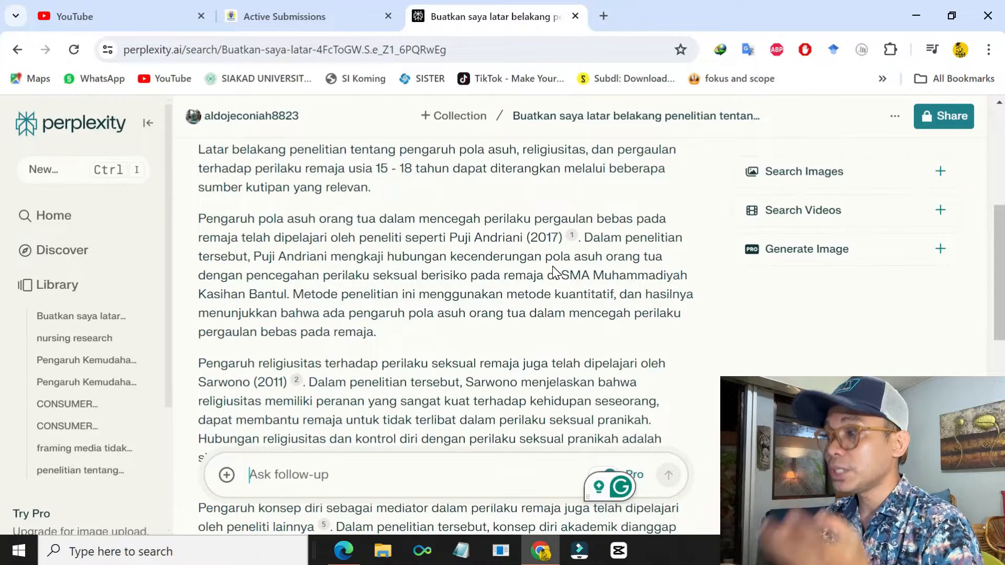
scroll(553, 266, "down", 3)
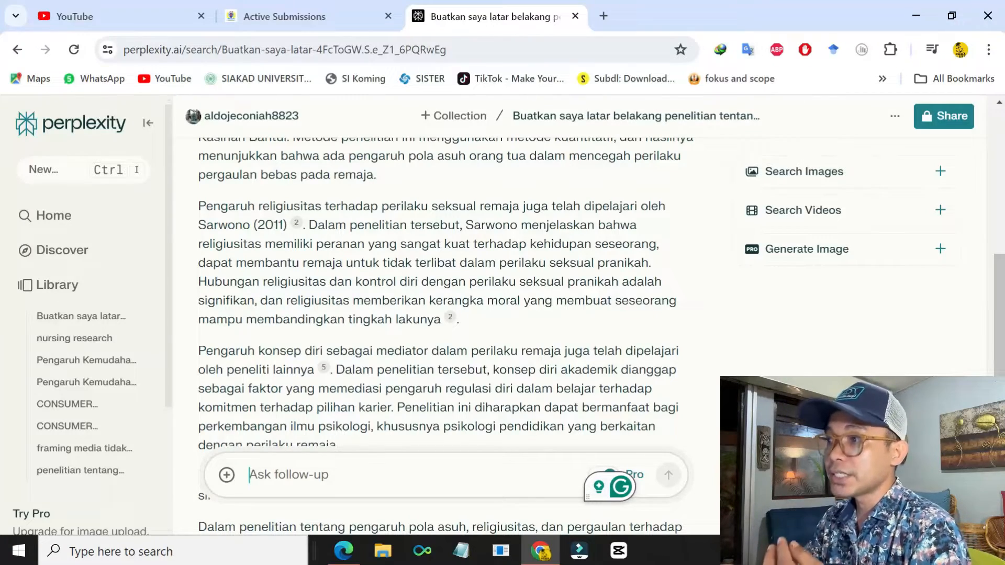
scroll(355, 294, "down", 5)
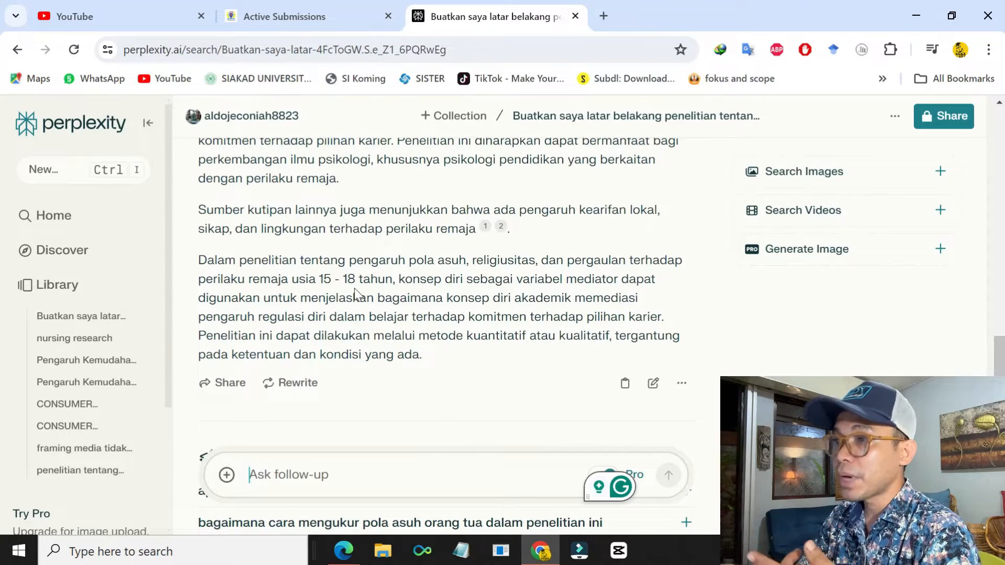
scroll(355, 295, "down", 1)
scroll(355, 294, "up", 1)
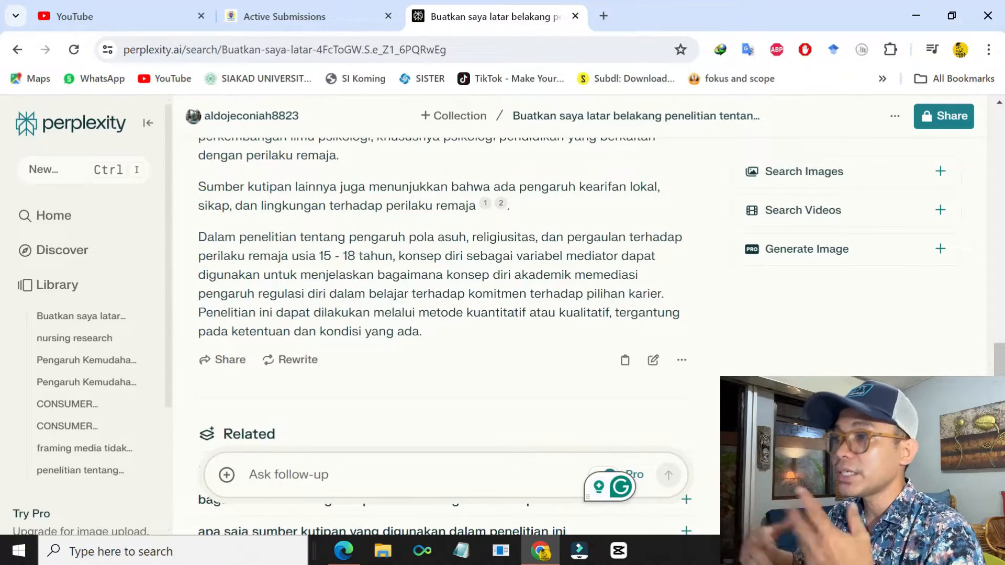
scroll(439, 314, "up", 7)
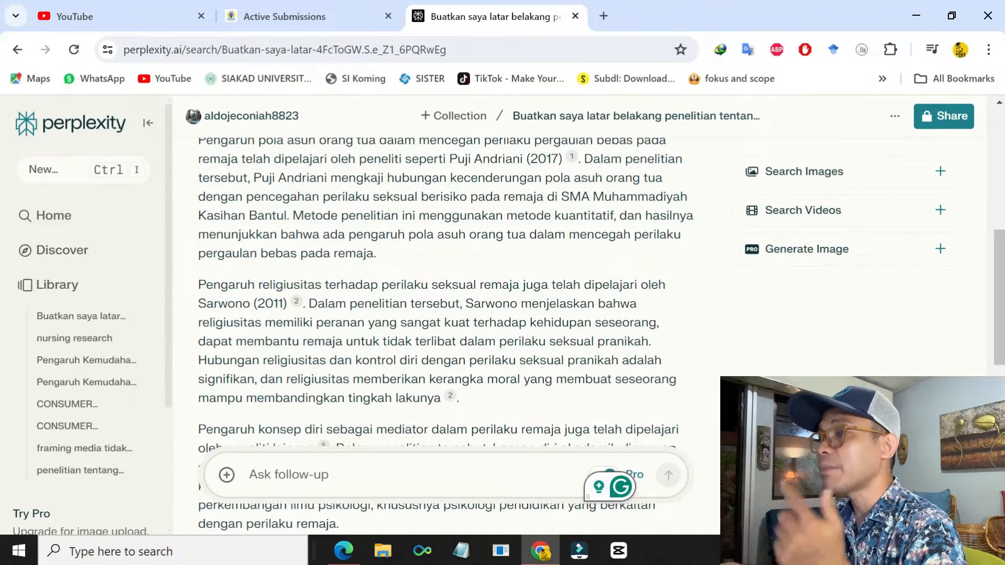
scroll(445, 335, "up", 3)
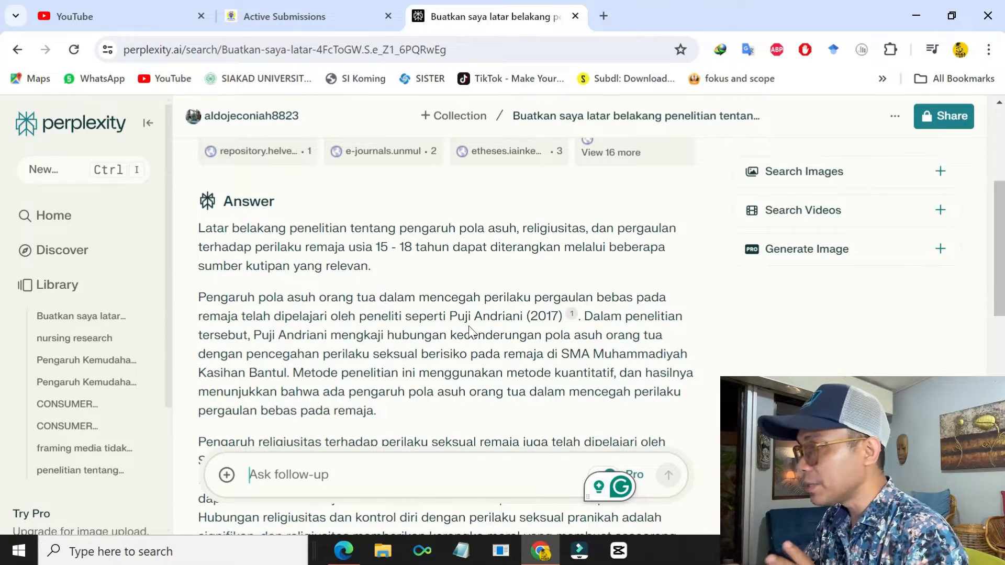
scroll(477, 333, "down", 3)
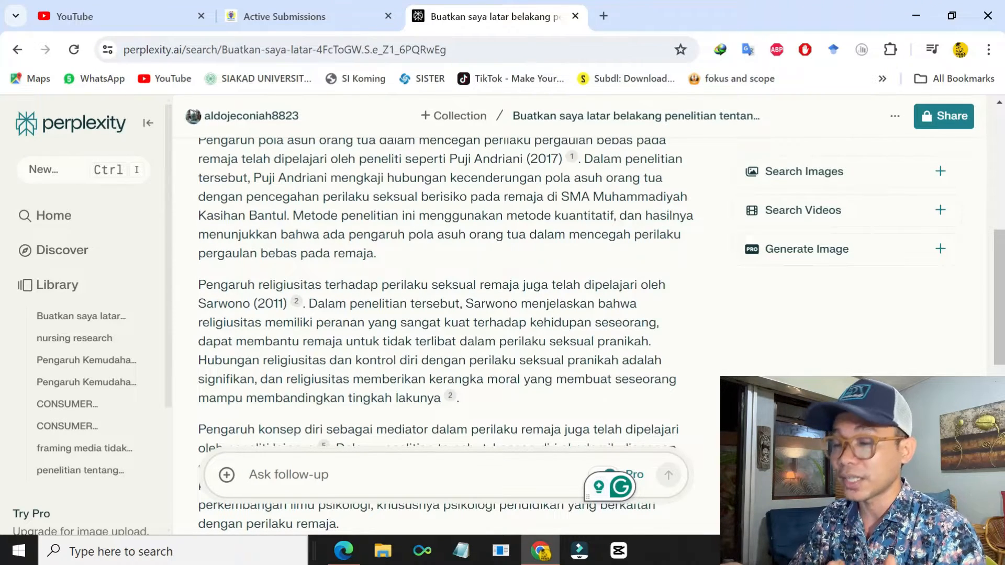
scroll(445, 288, "up", 1)
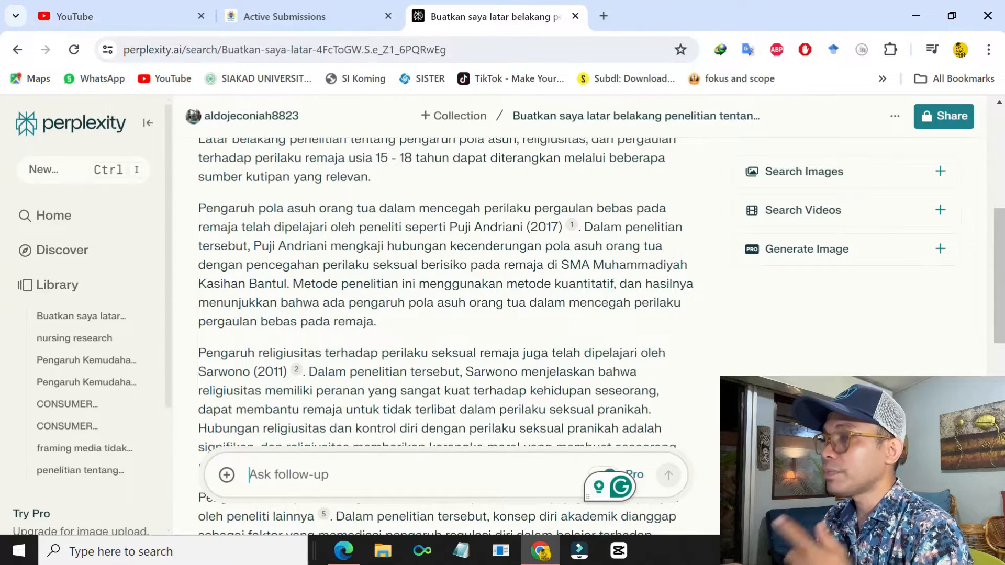
scroll(572, 320, "up", 1)
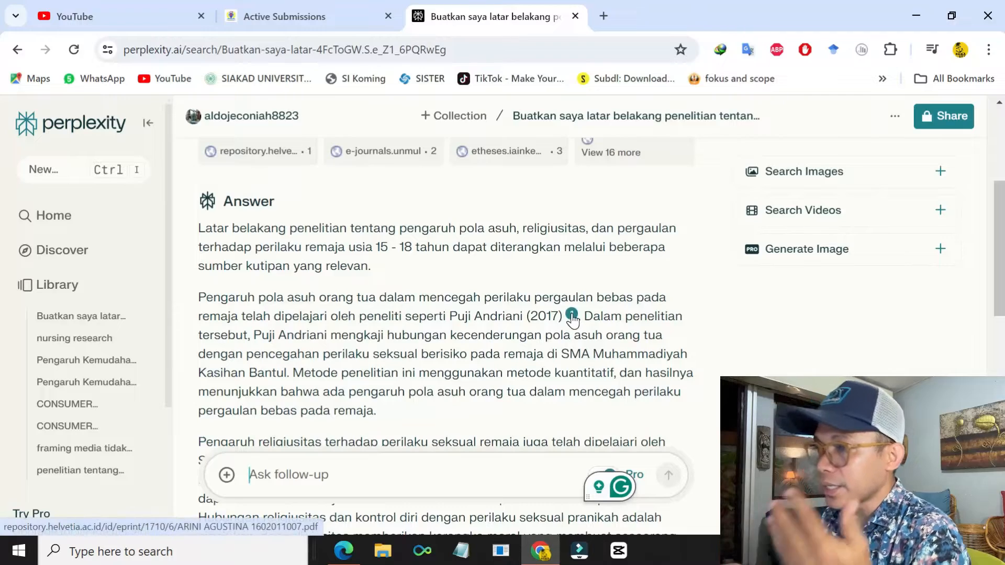
- Download the PDF behind citation 1 in the paragraph on parenting style and open the downloaded file
left_click(572, 316)
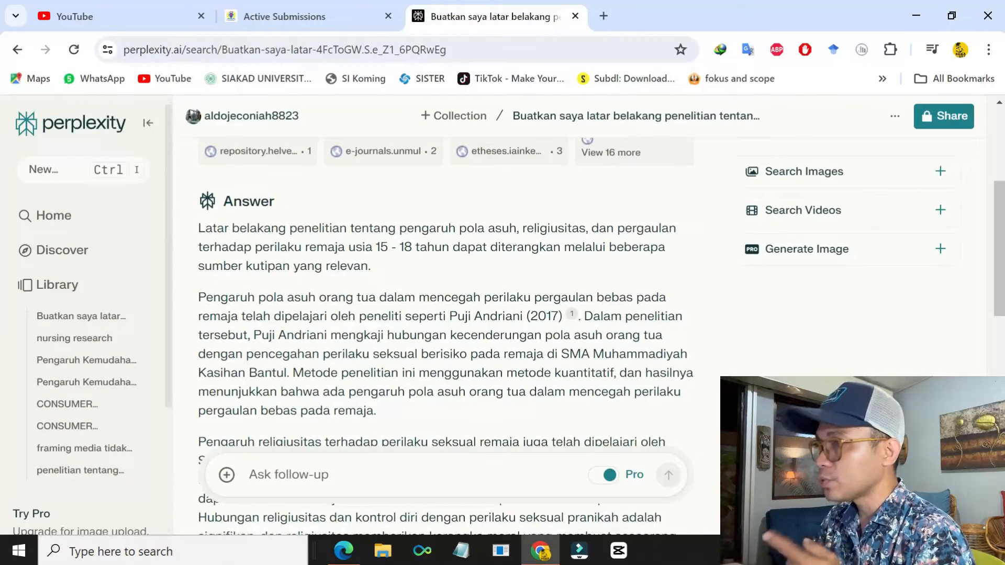
left_click(572, 316)
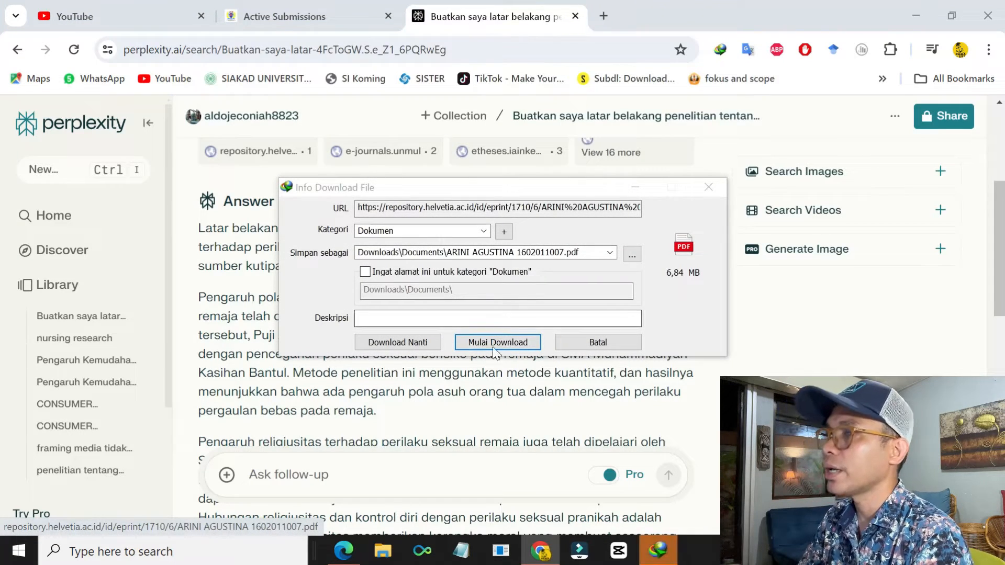
left_click(497, 346)
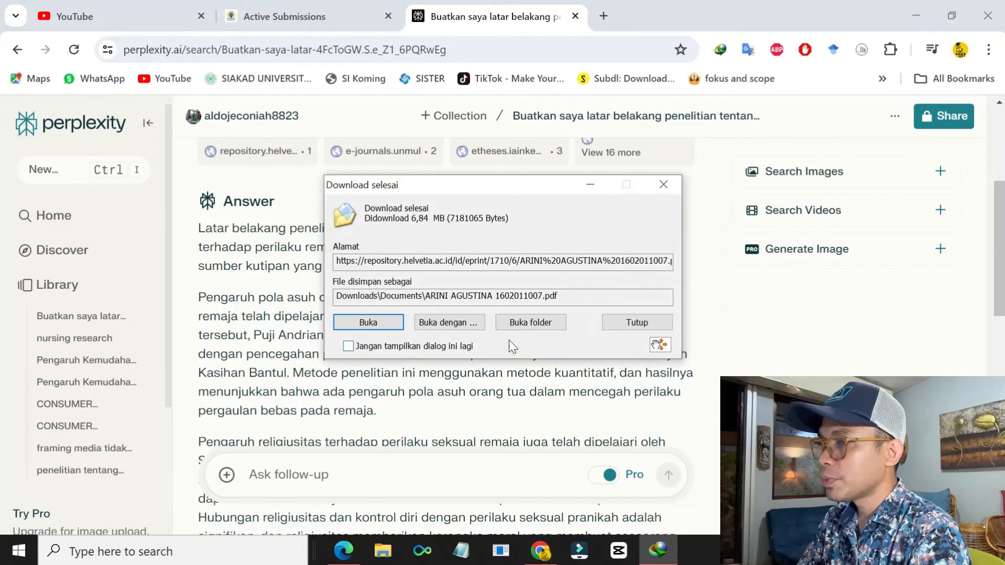
left_click(379, 324)
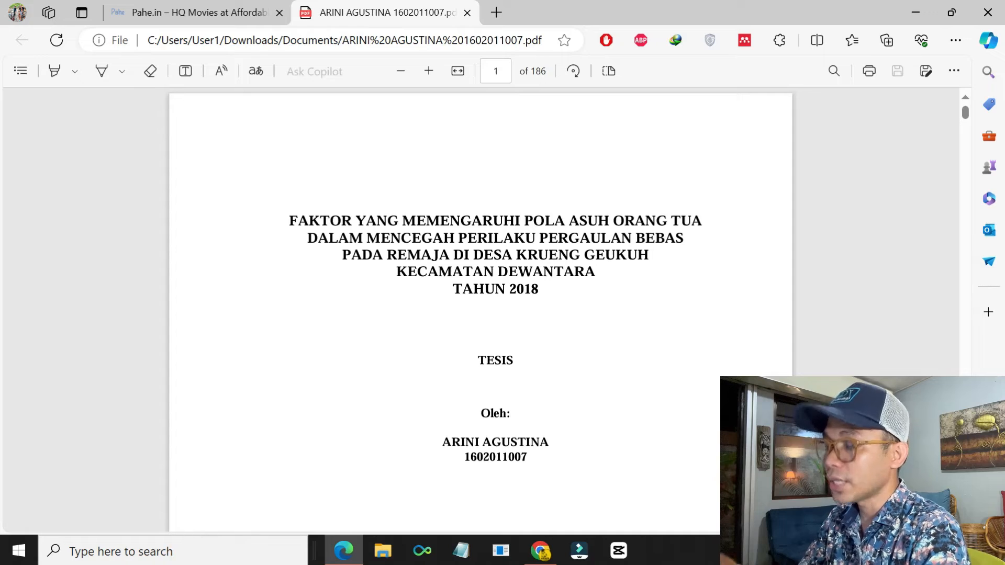
- Skim the opening pages of the cited thesis, minimize its window and return to the Perplexity answer
scroll(481, 308, "down", 9)
scroll(480, 309, "down", 3)
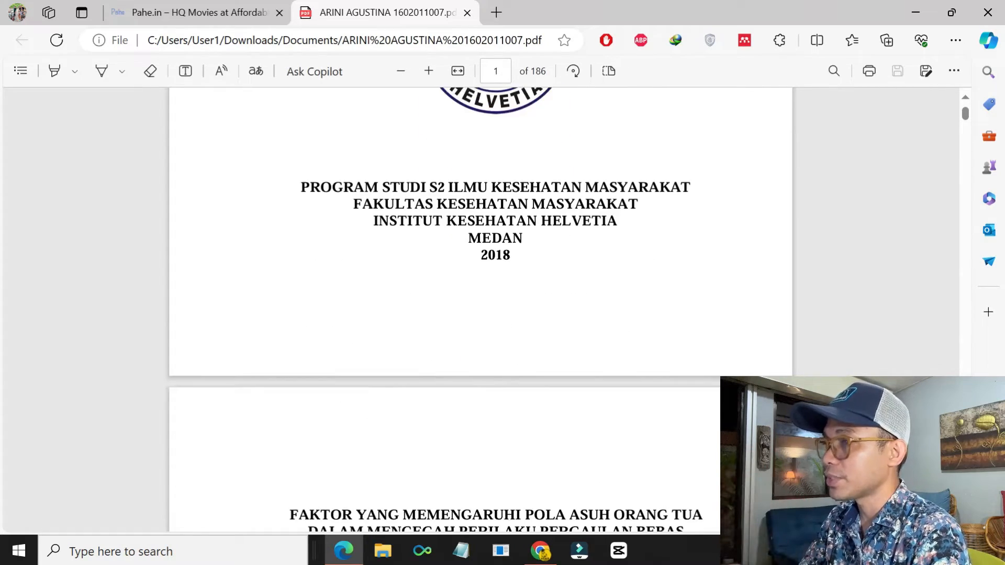
scroll(481, 309, "down", 15)
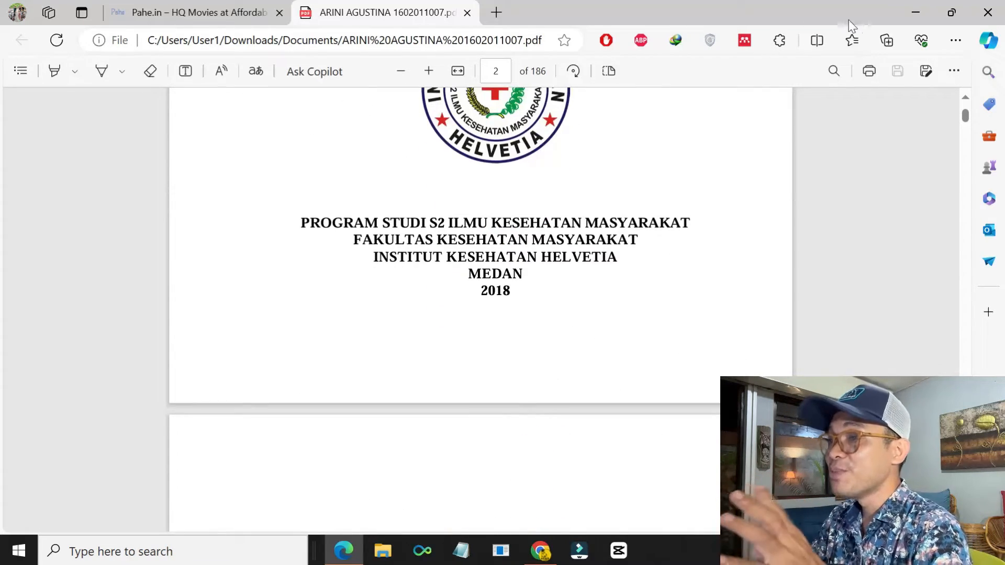
left_click(915, 12)
scroll(445, 315, "down", 2)
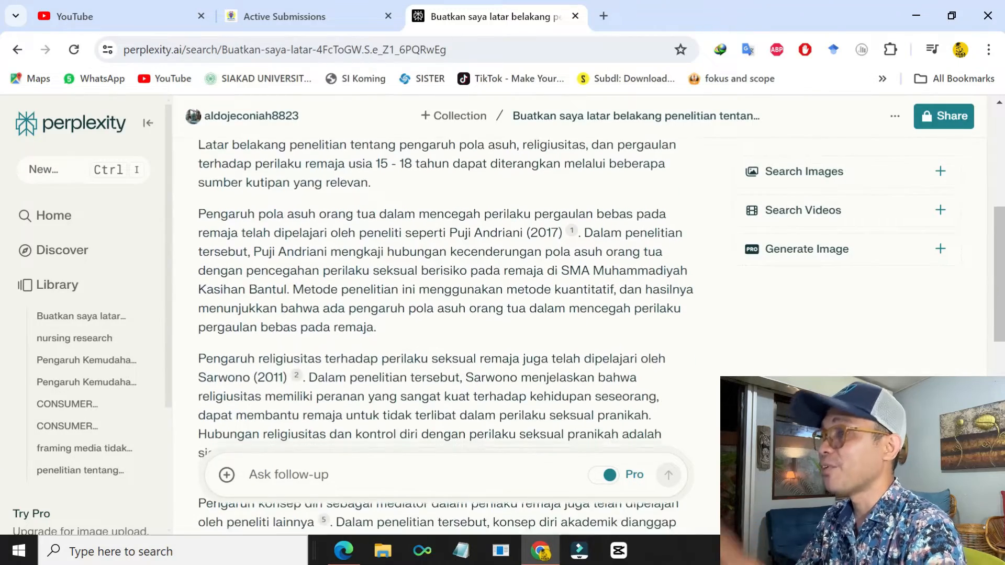
- Download the PDF behind citation 2 in the religiosity paragraph, open the file, and return to the Perplexity answer
scroll(454, 322, "down", 3)
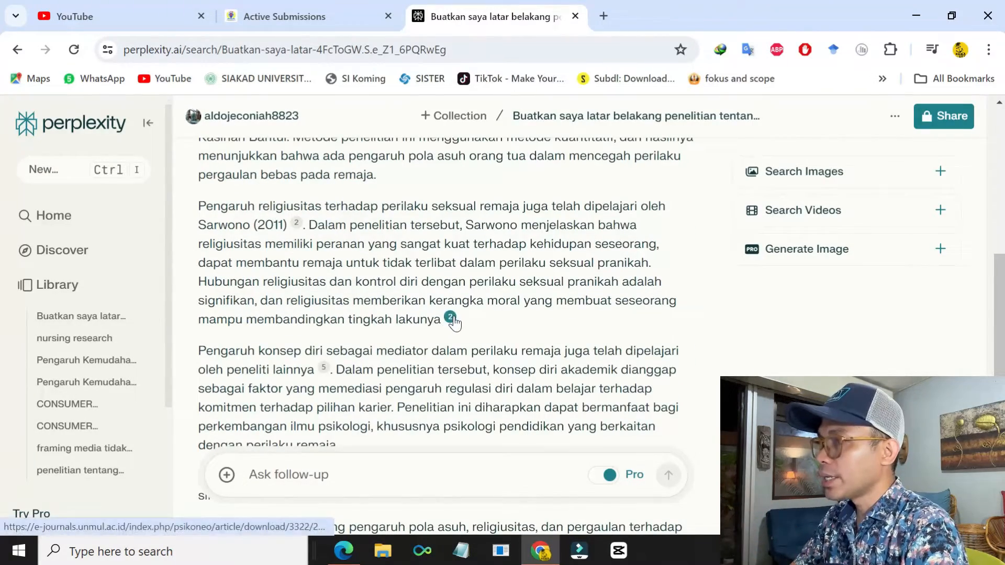
left_click(450, 319)
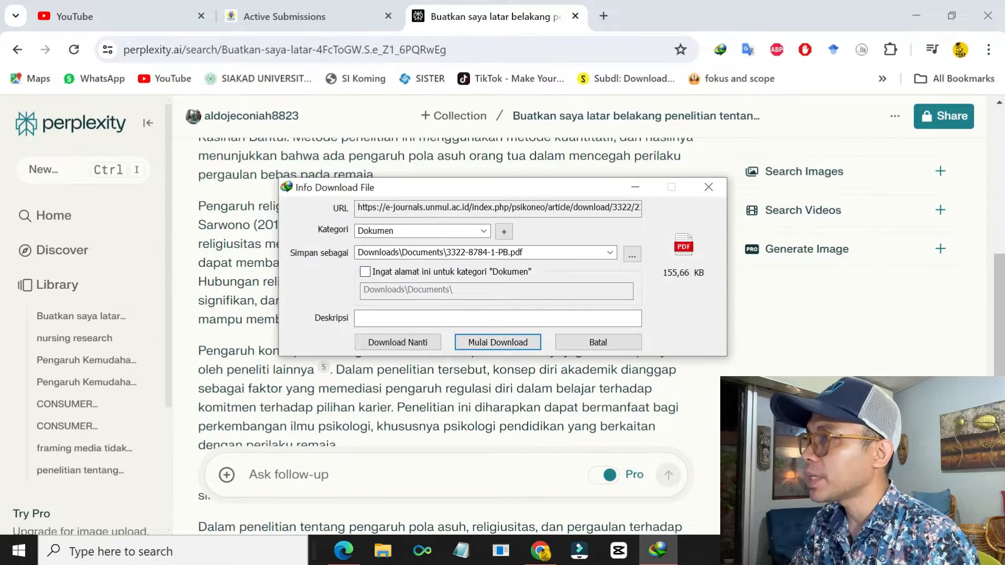
left_click(498, 341)
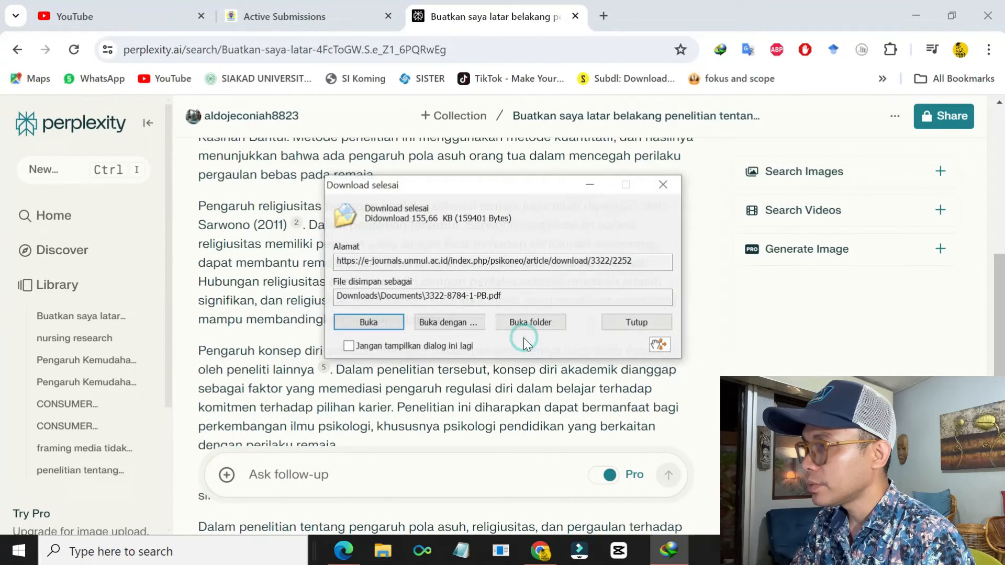
left_click(377, 329)
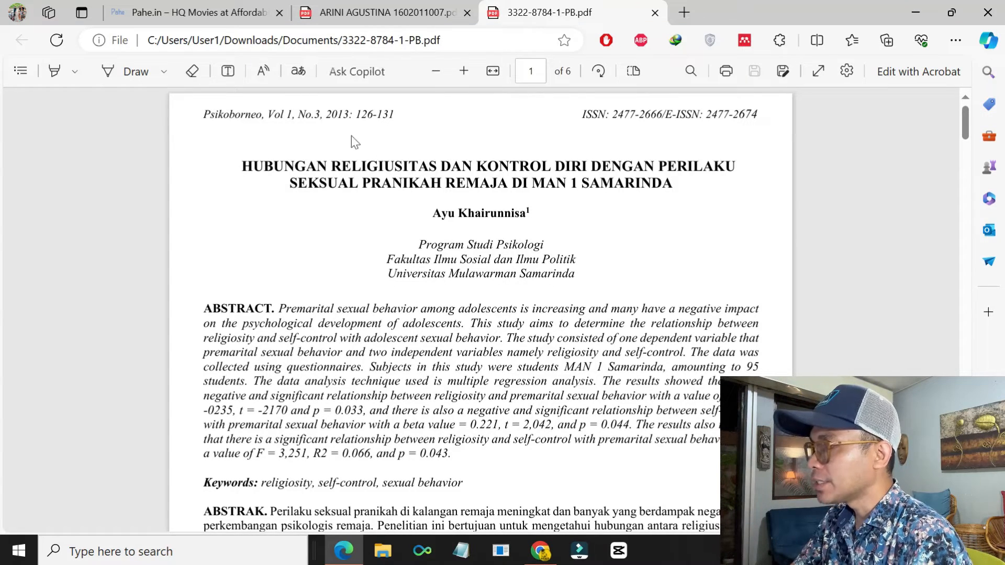
key("alt+Tab")
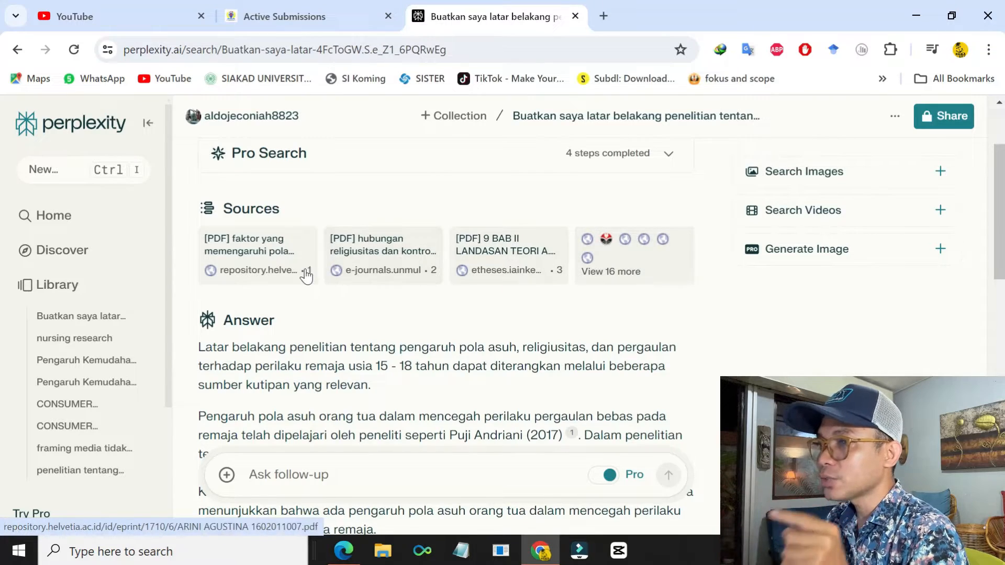
- Cancel a duplicate download of source 1, then download source 2 on religiosity and self-control from the Sources cards and open its PDF
left_click(279, 268)
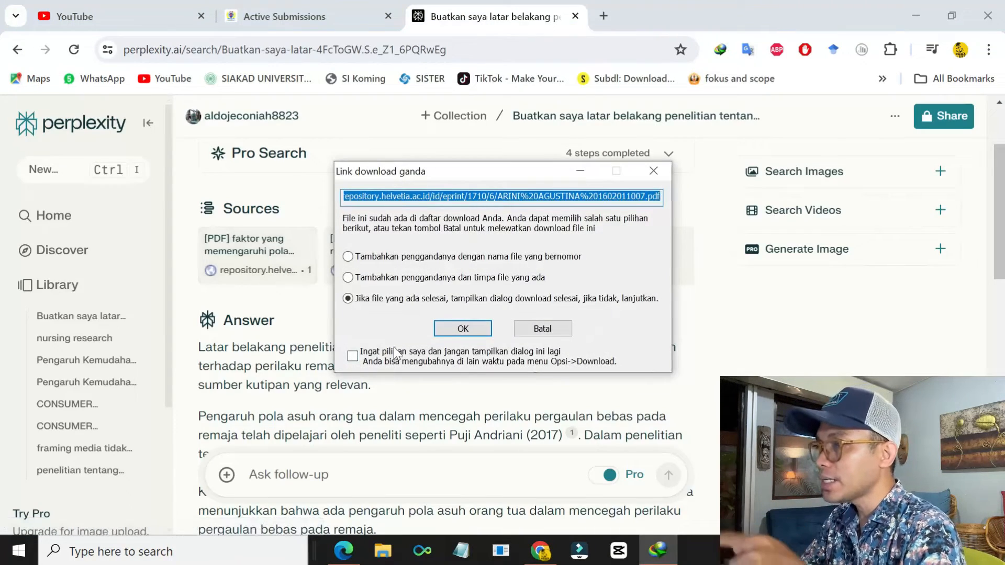
left_click(542, 329)
left_click(394, 260)
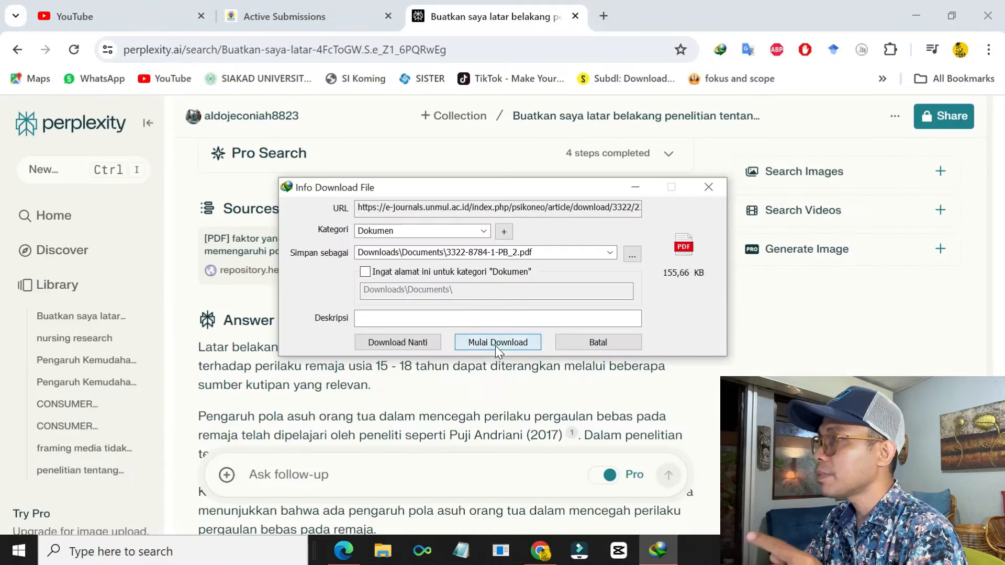
left_click(495, 344)
left_click(385, 322)
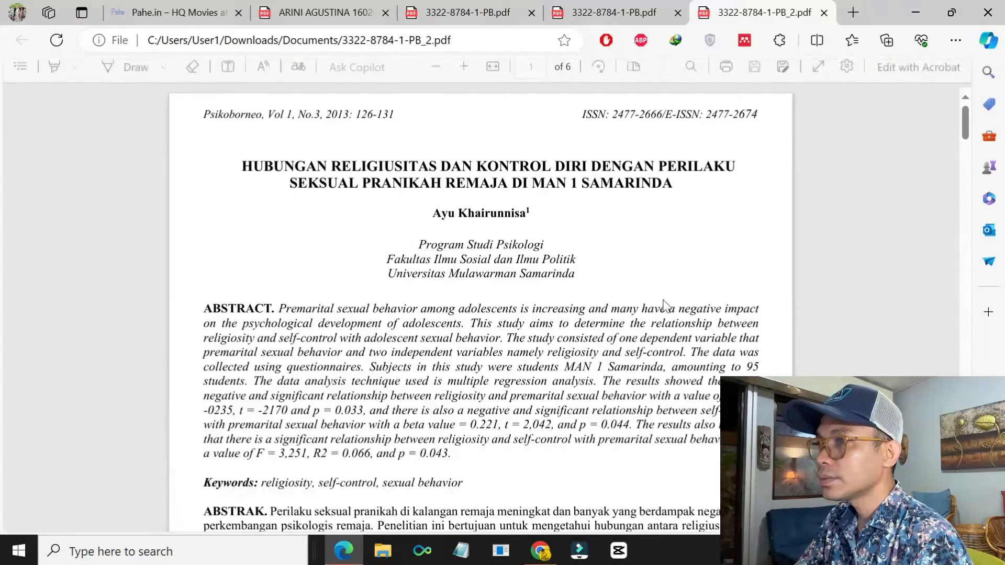
- Look through the open copies of the religiosity article and return to the Perplexity answer
left_click(575, 10)
left_click(477, 3)
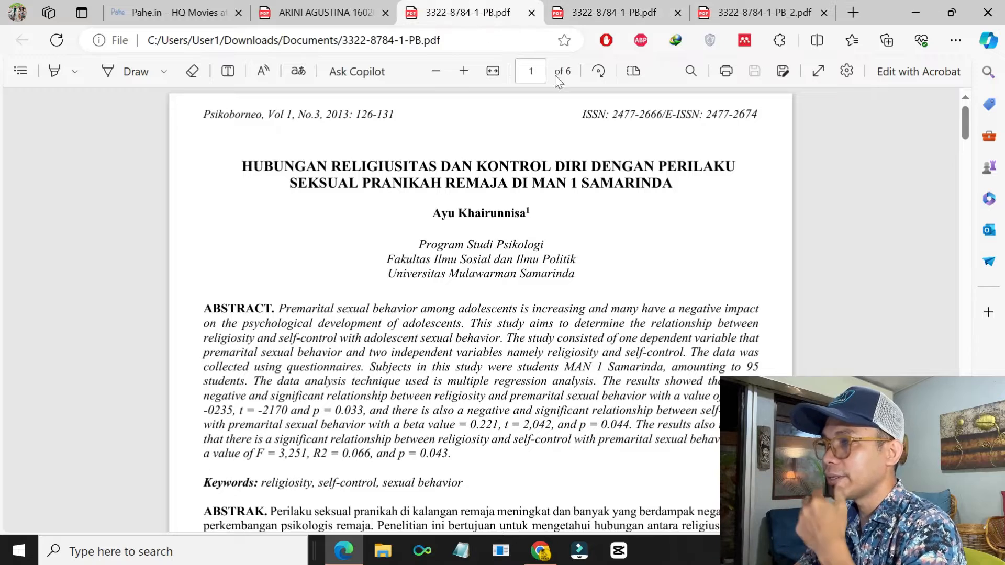
left_click(576, 3)
left_click(712, 3)
left_click(541, 552)
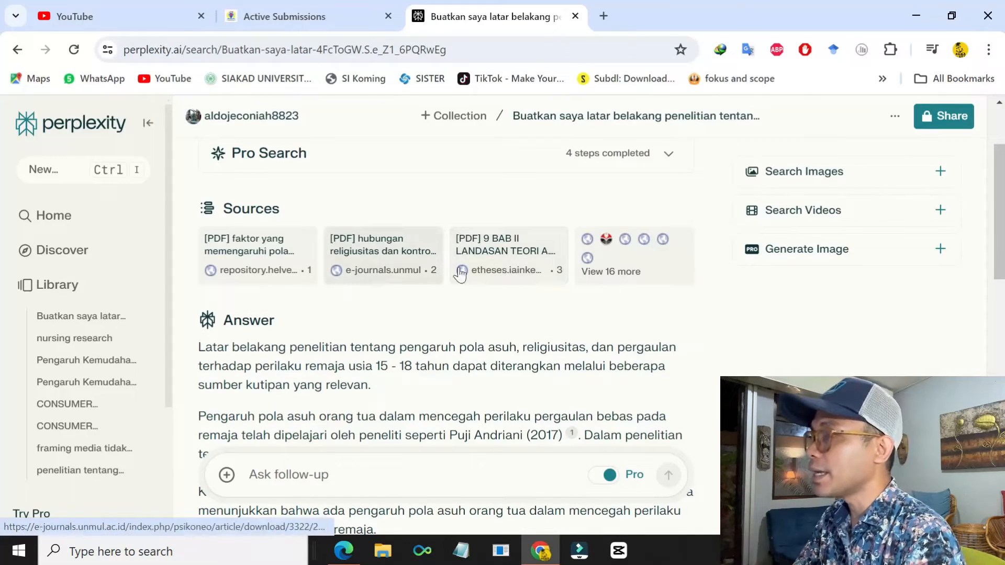
- Expand the full source list, open source 19 on Academia, and skim its abstract and related papers
left_click(633, 277)
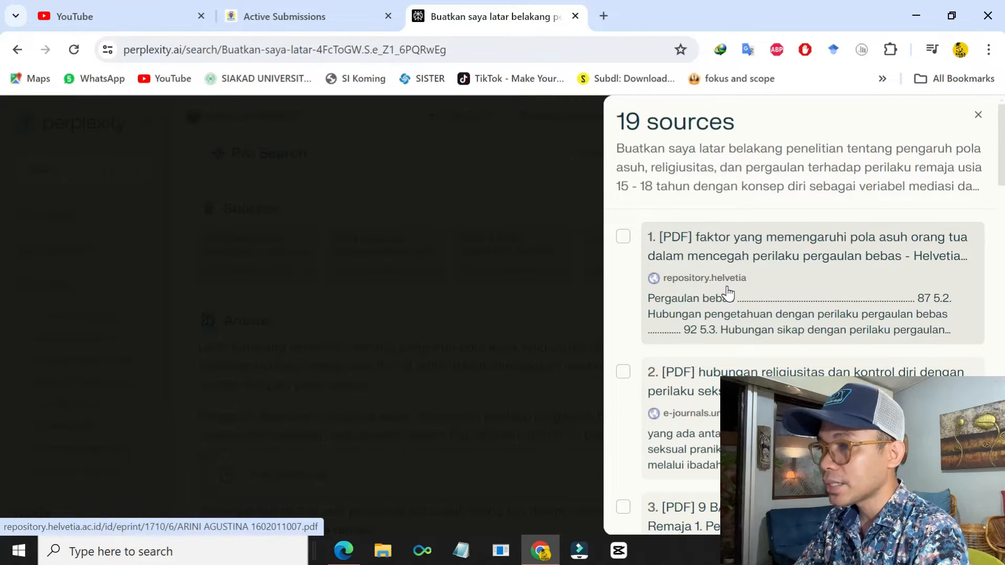
scroll(728, 294, "down", 15)
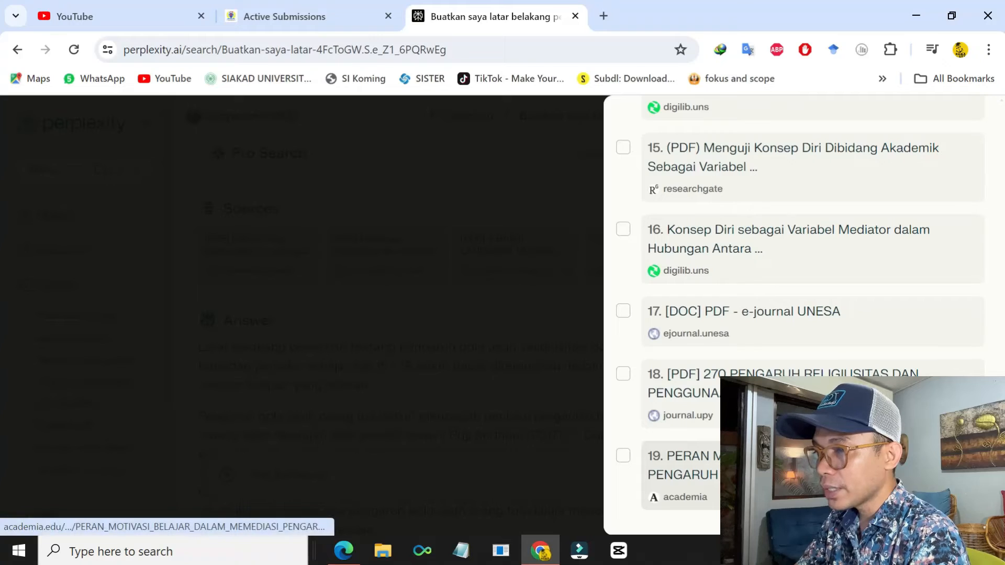
left_click(698, 466)
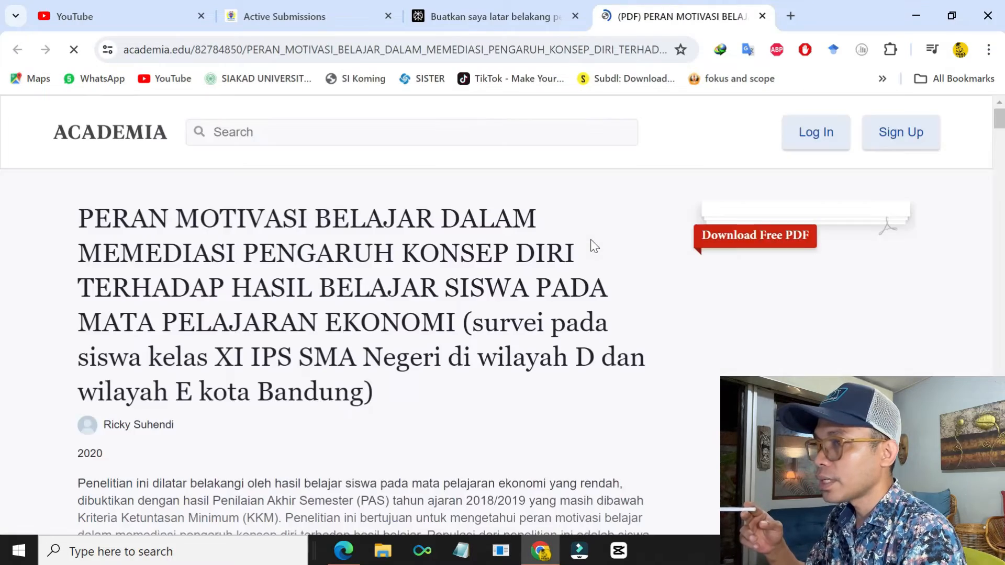
scroll(368, 340, "down", 7)
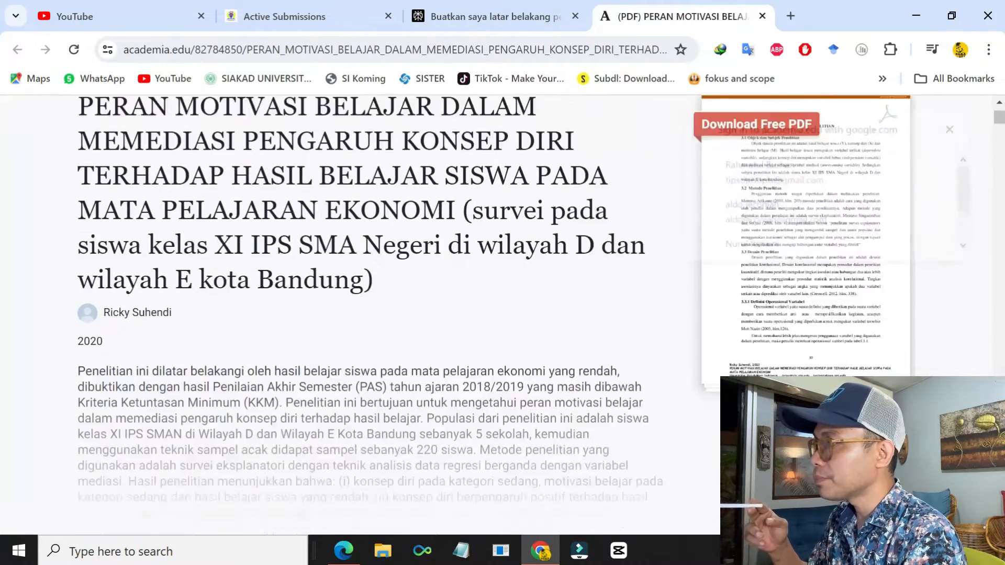
scroll(367, 340, "down", 2)
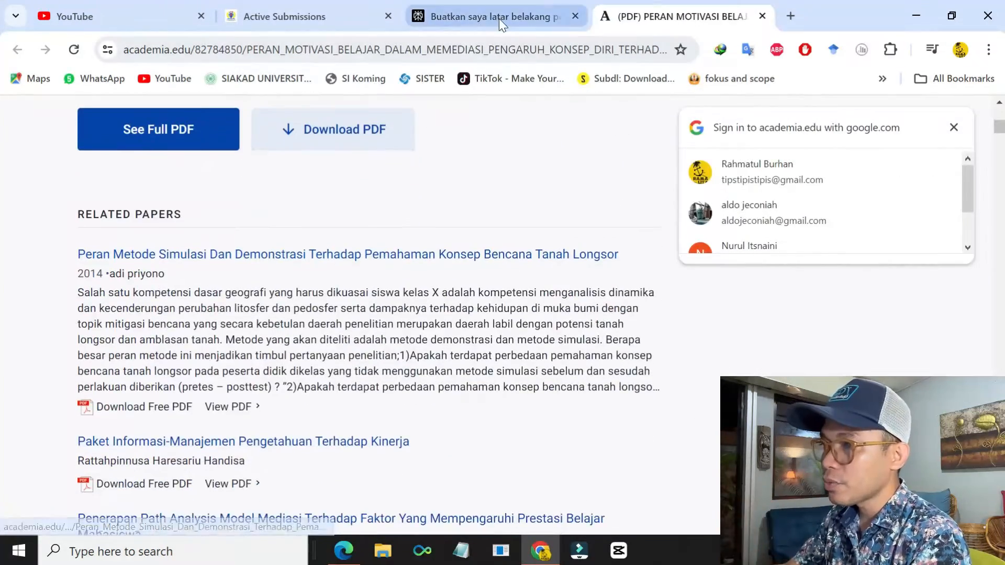
- Return to the source list, download the source 5 PDF on academic self-concept mediation, and open the file
left_click(487, 17)
scroll(759, 267, "up", 10)
scroll(812, 262, "up", 6)
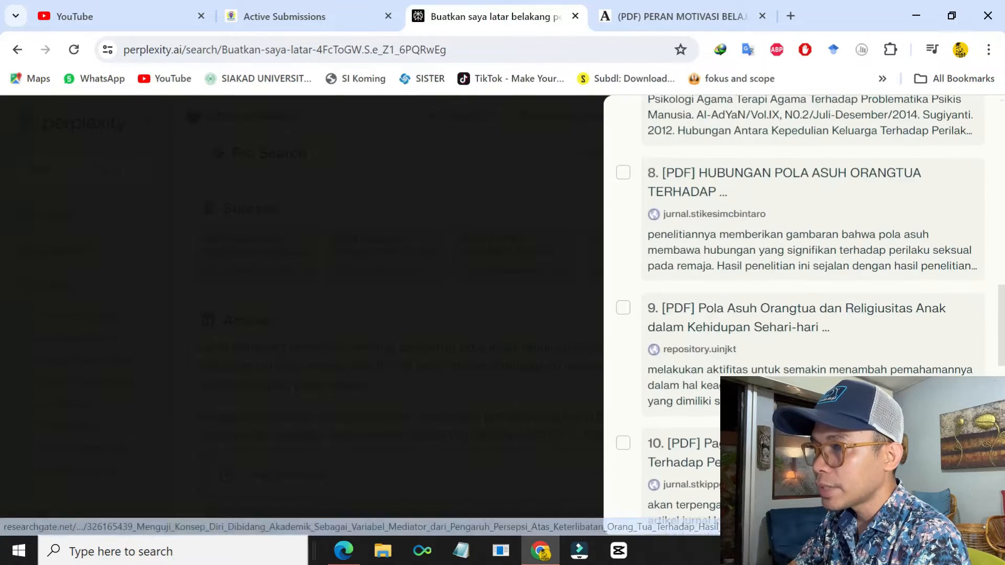
scroll(811, 262, "up", 5)
scroll(741, 335, "up", 4)
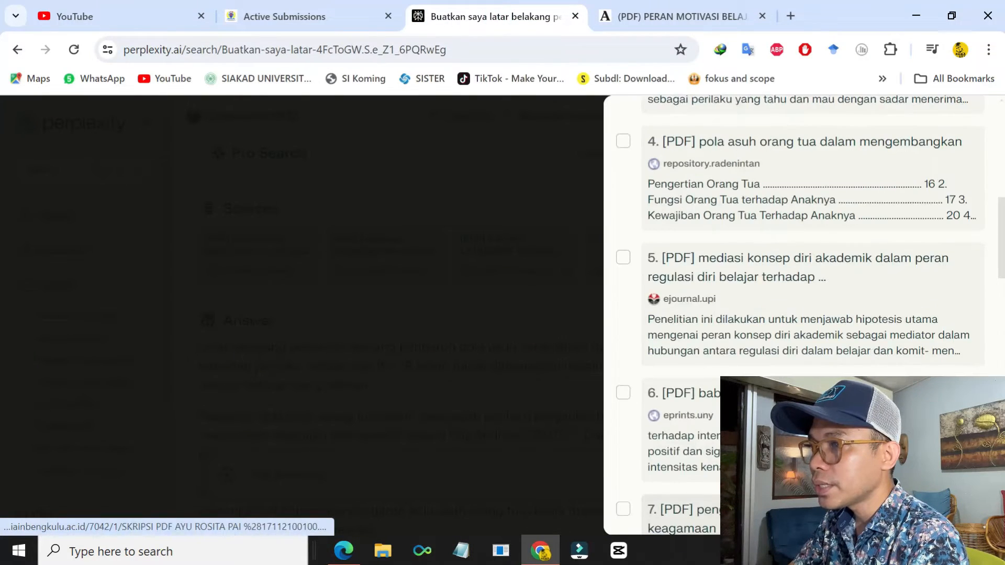
left_click(736, 303)
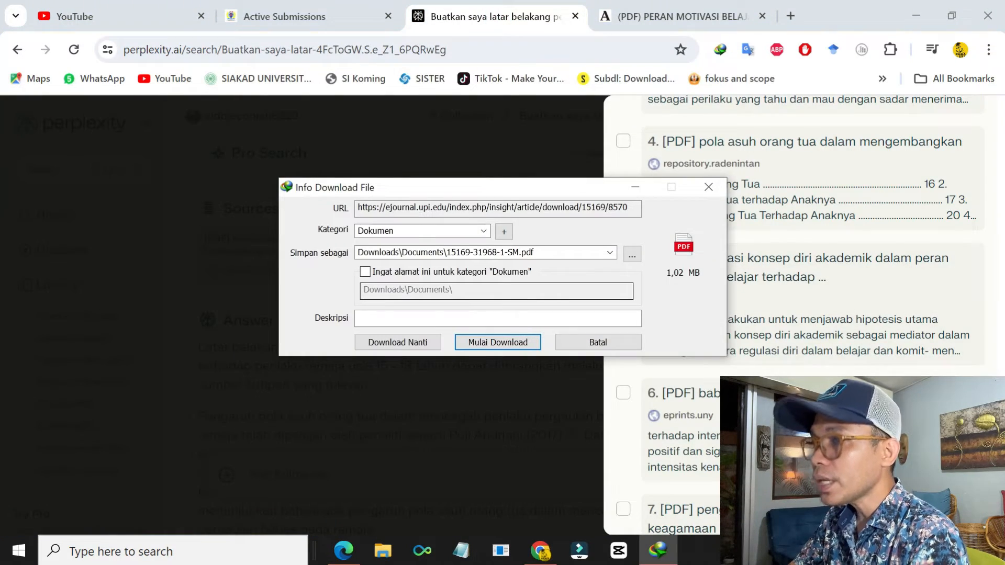
left_click(495, 341)
left_click(385, 322)
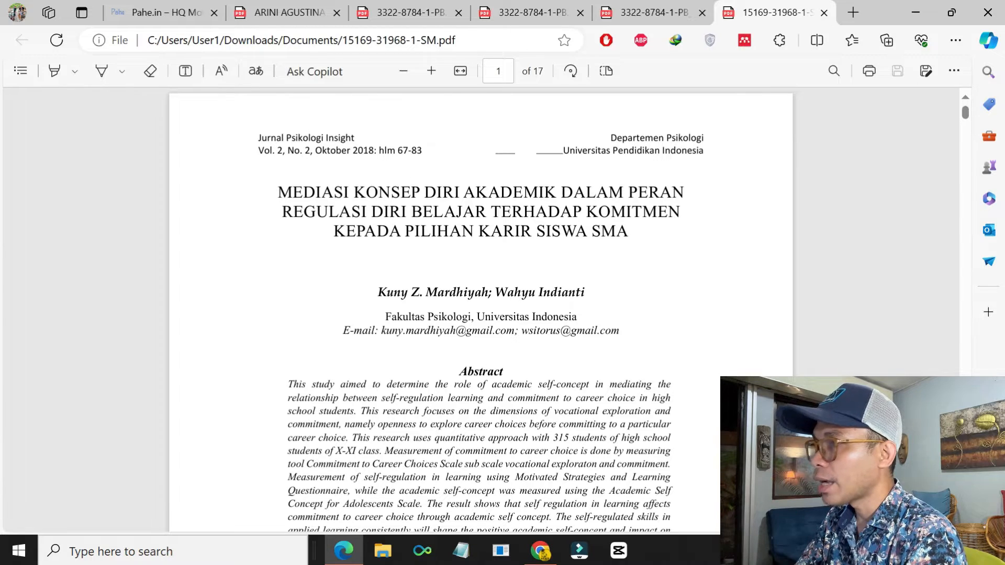
- Check the publication year in the source 5 article's header and return to browsing the Perplexity source list
double_click(365, 150)
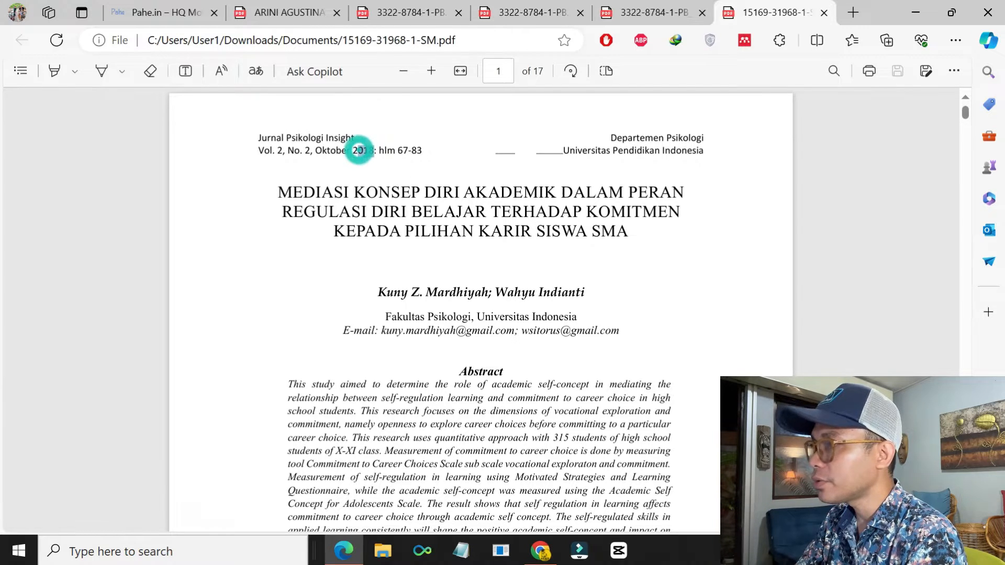
left_click(539, 550)
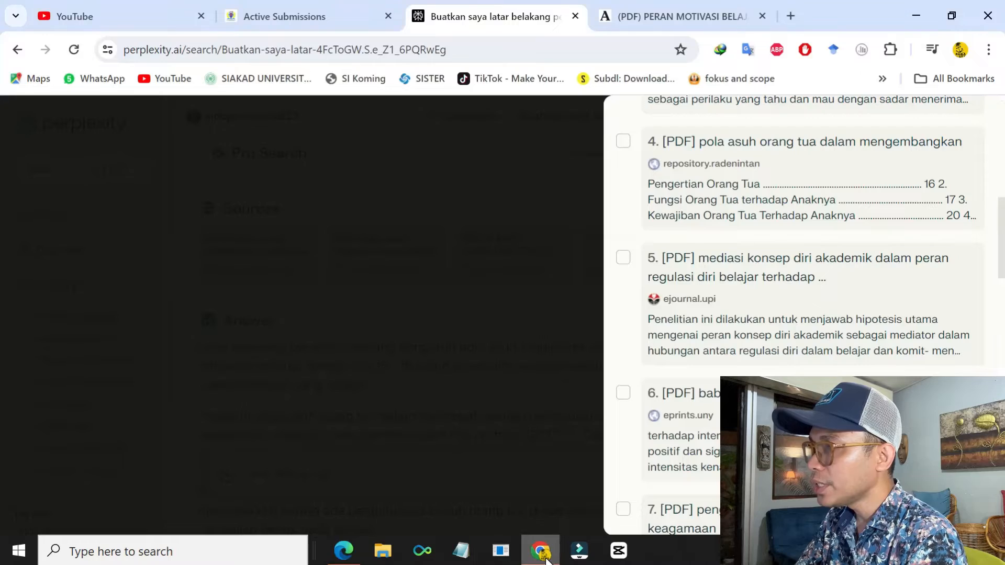
scroll(729, 317, "up", 4)
scroll(729, 318, "down", 6)
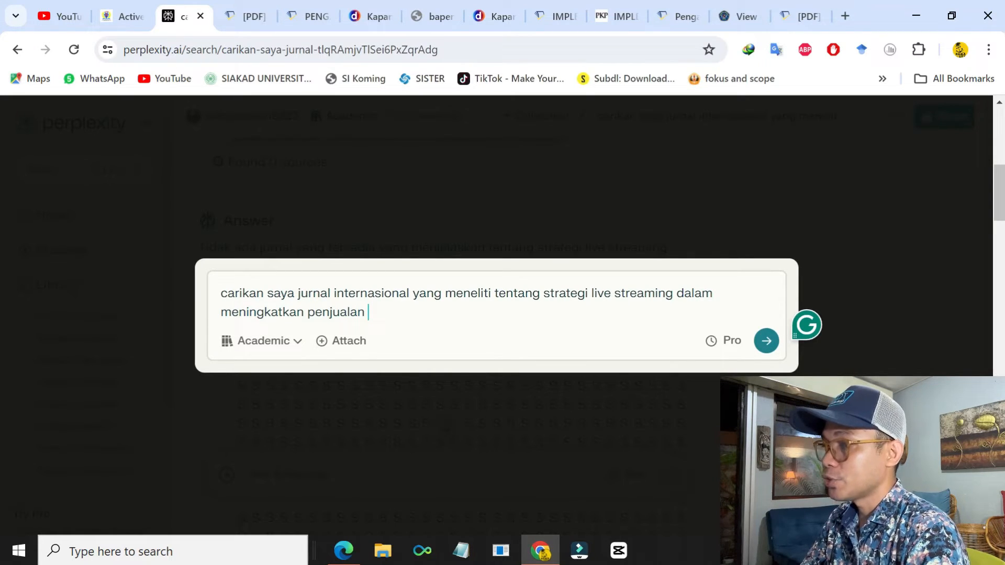
- Submit the prompt "carikan saya jurnal internasional yang meneliti tentang strategi live streaming dalam meningkatkan penjualan" with the Academic focus
left_click(279, 341)
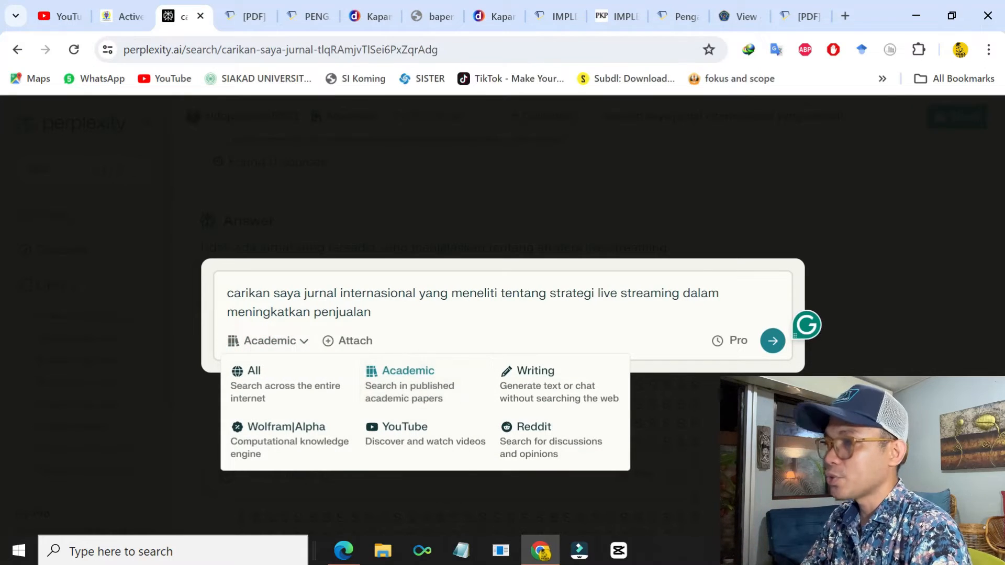
left_click(773, 340)
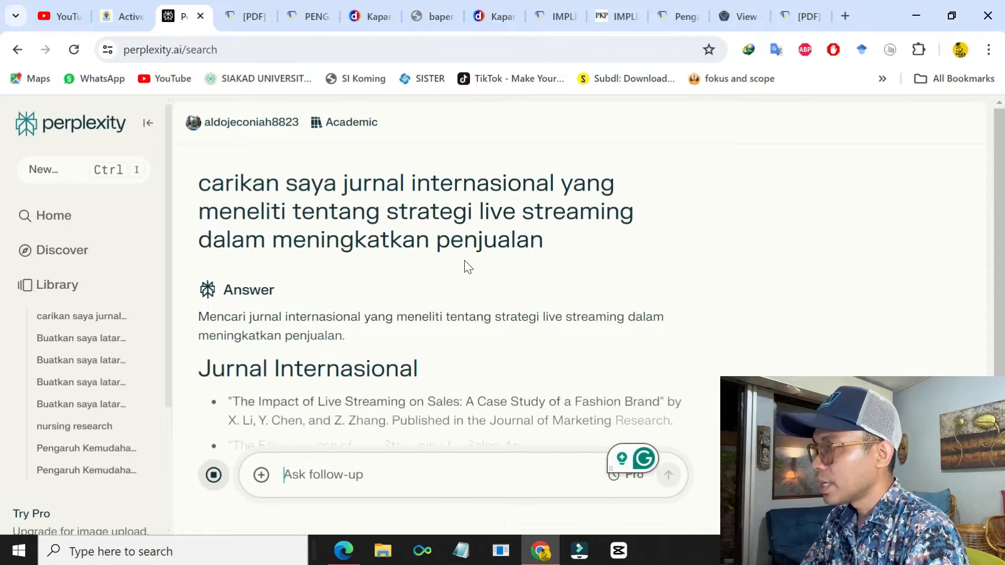
- Read through the generated list of international journals on live streaming, examining the titles, authors, closing summary and any source references
scroll(465, 260, "down", 2)
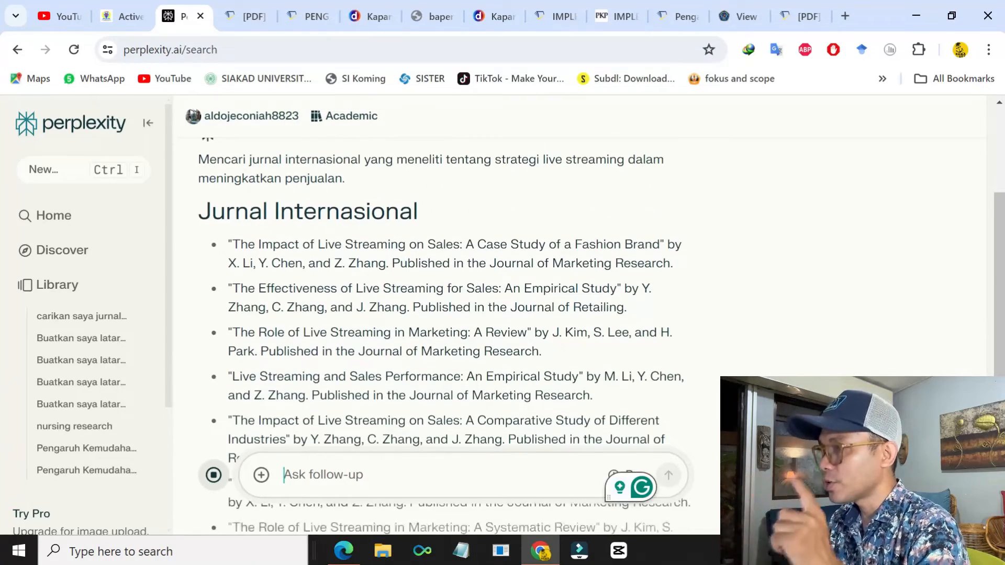
scroll(464, 260, "up", 1)
scroll(465, 261, "down", 5)
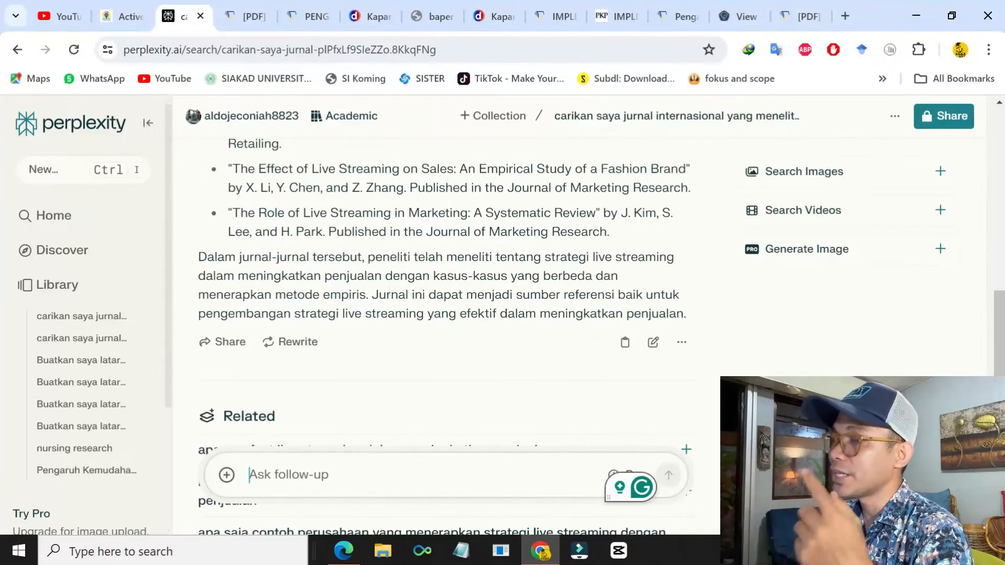
scroll(464, 265, "down", 2)
scroll(464, 265, "up", 6)
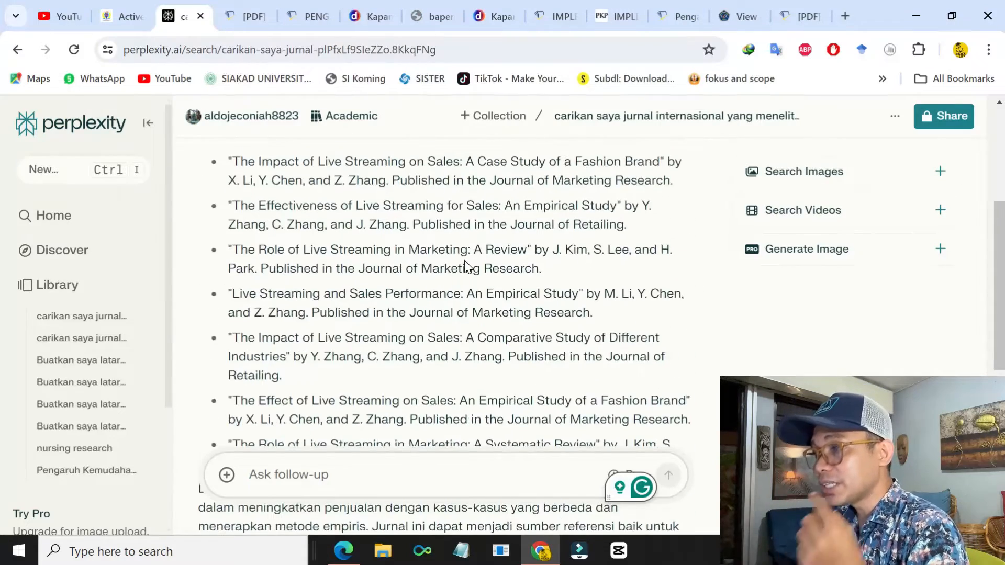
scroll(443, 256, "down", 1)
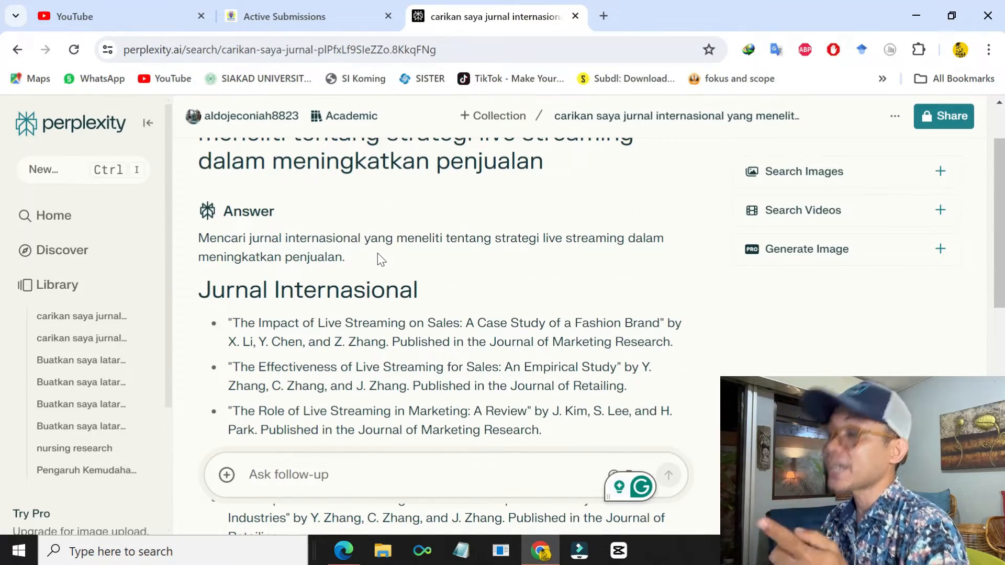
scroll(435, 247, "down", 8)
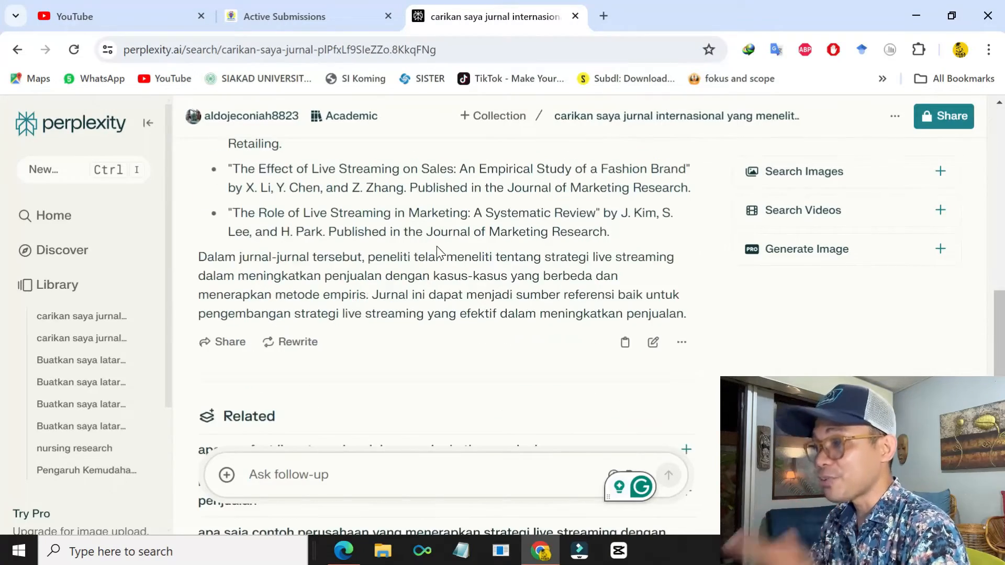
scroll(436, 248, "down", 3)
scroll(436, 248, "up", 8)
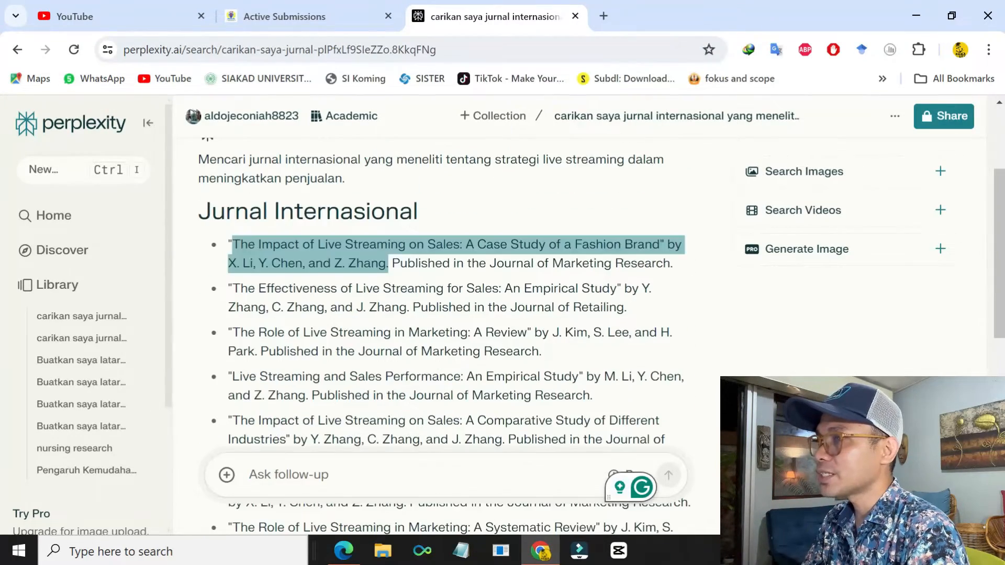
- Search Google Scholar for "The Impact of Live Streaming on Sales: A Case Study of a Fashion Brand" and compare the results with the Perplexity entry
left_click_drag(389, 263, 645, 245)
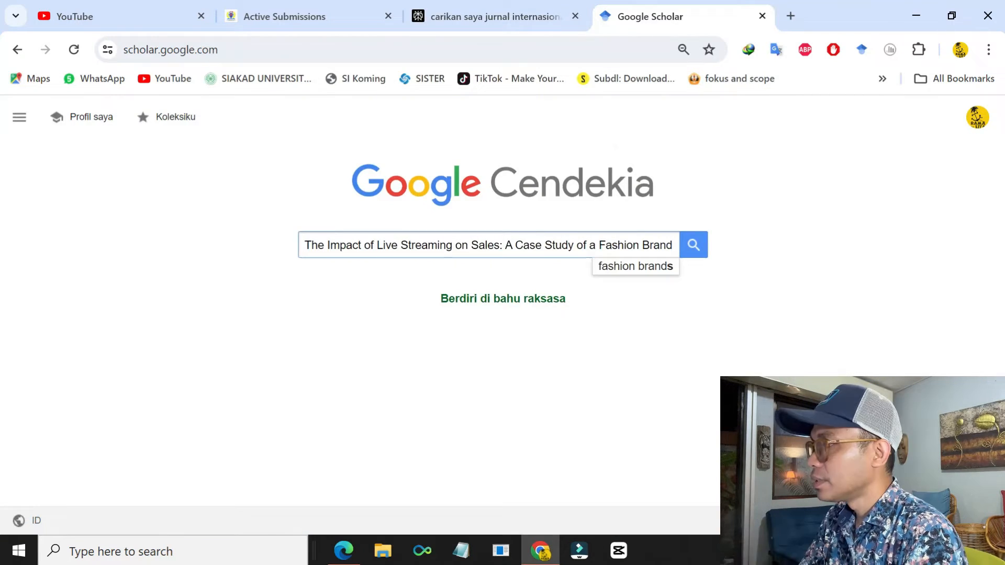
key("Return")
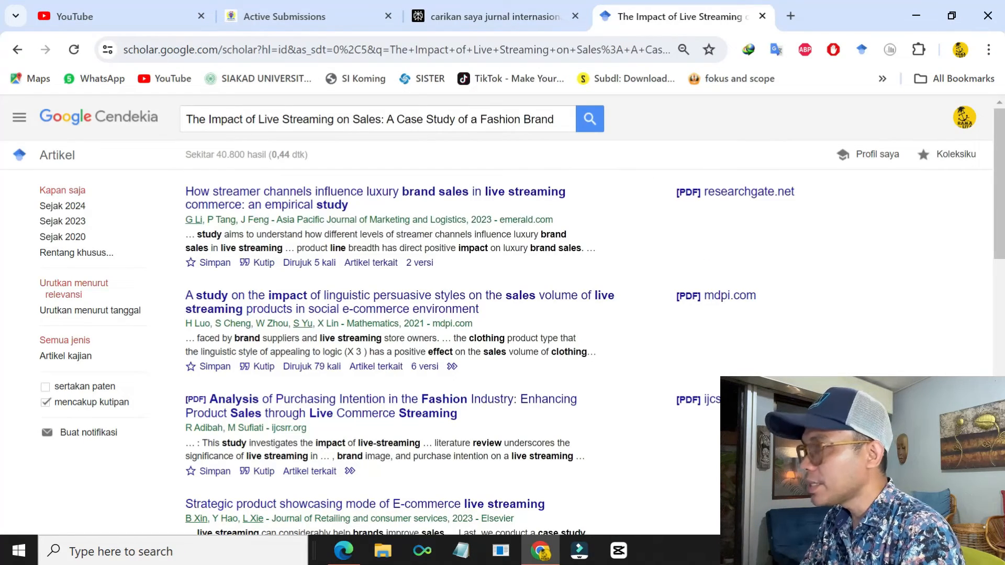
left_click(495, 16)
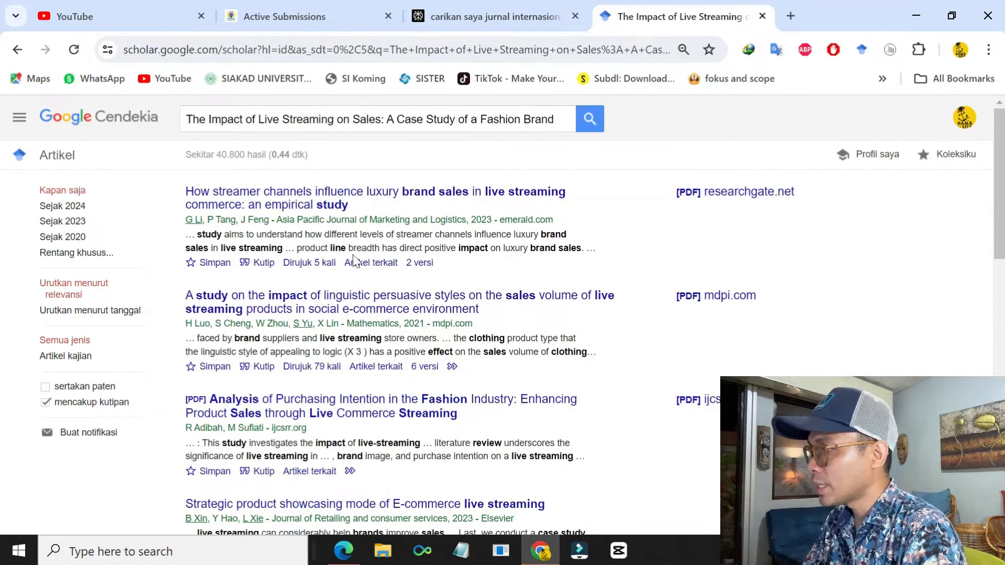
scroll(354, 261, "down", 3)
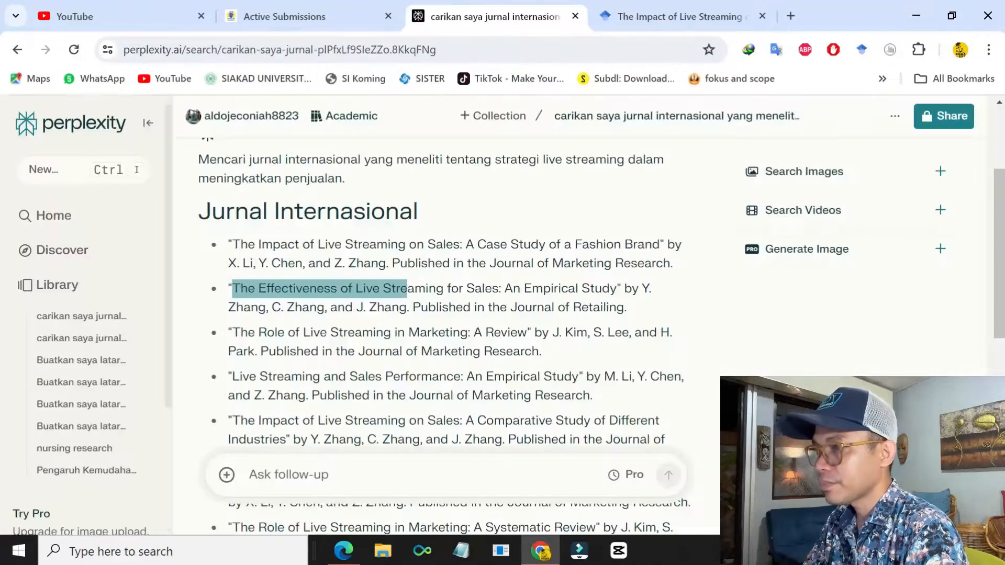
- Search Google Scholar for "The Effectiveness of Live Streaming for Sales: An Empirical Study" and check the results against the Perplexity entry
left_click_drag(407, 288, 595, 289)
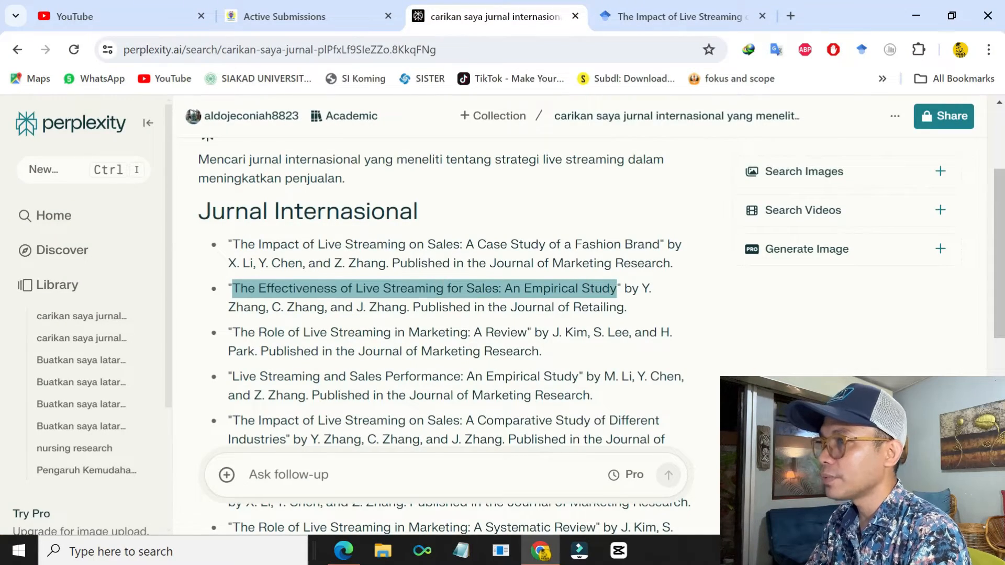
left_click(655, 16)
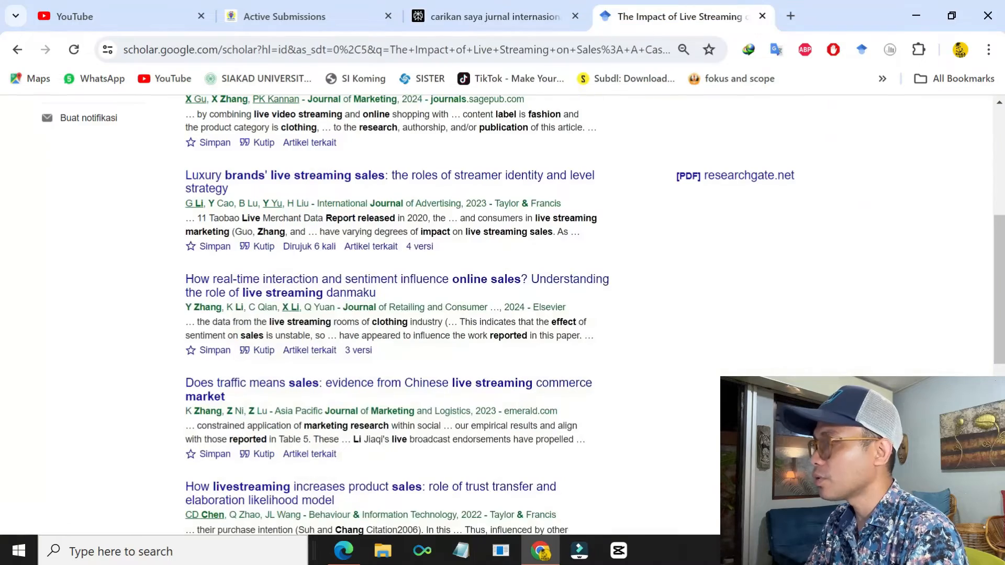
triple_click(406, 119)
type("The Effectiveness of Live Streaming for Sales: An Empirical Study")
key("Return")
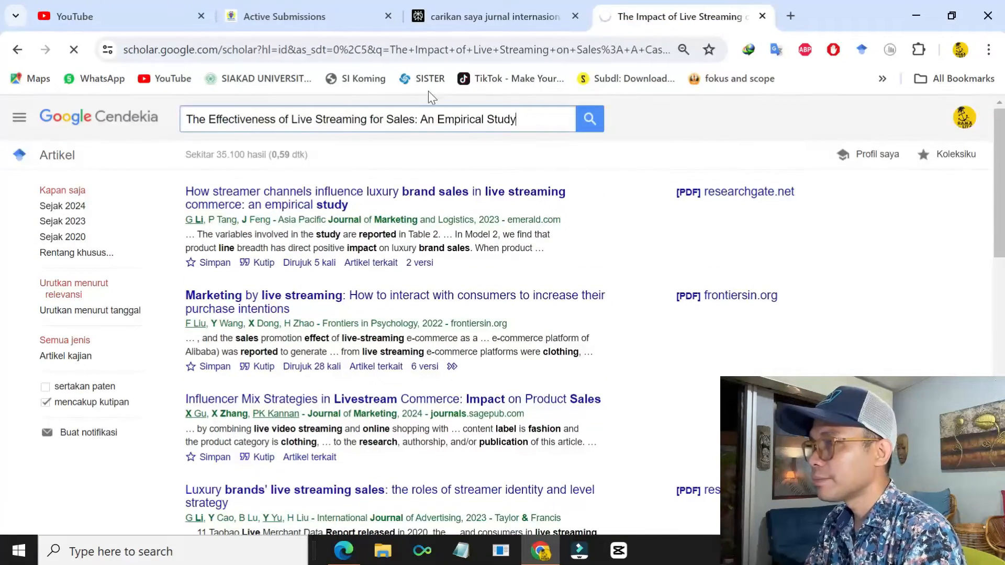
key("ctrl+shift+Tab")
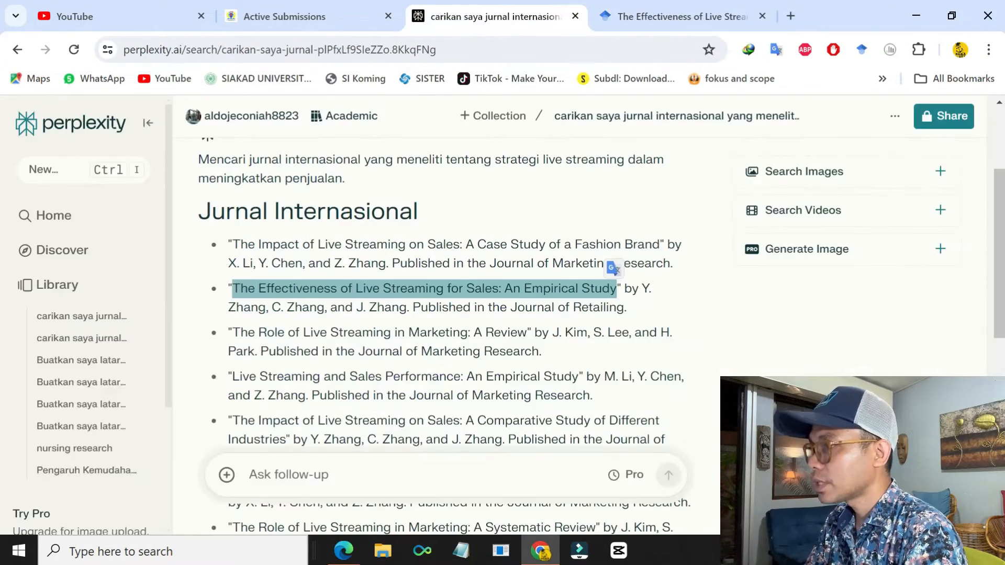
left_click(742, 16)
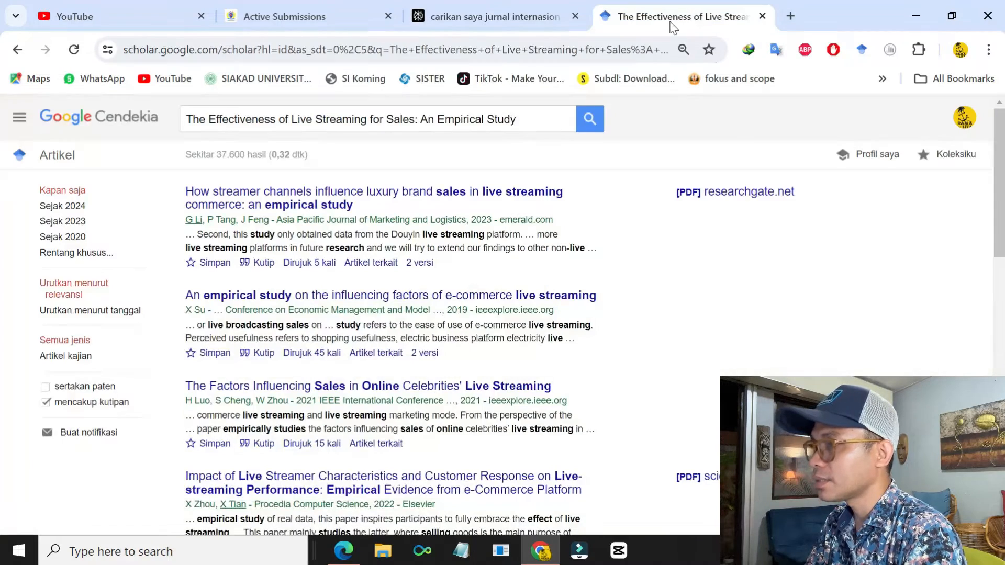
scroll(399, 292, "down", 1)
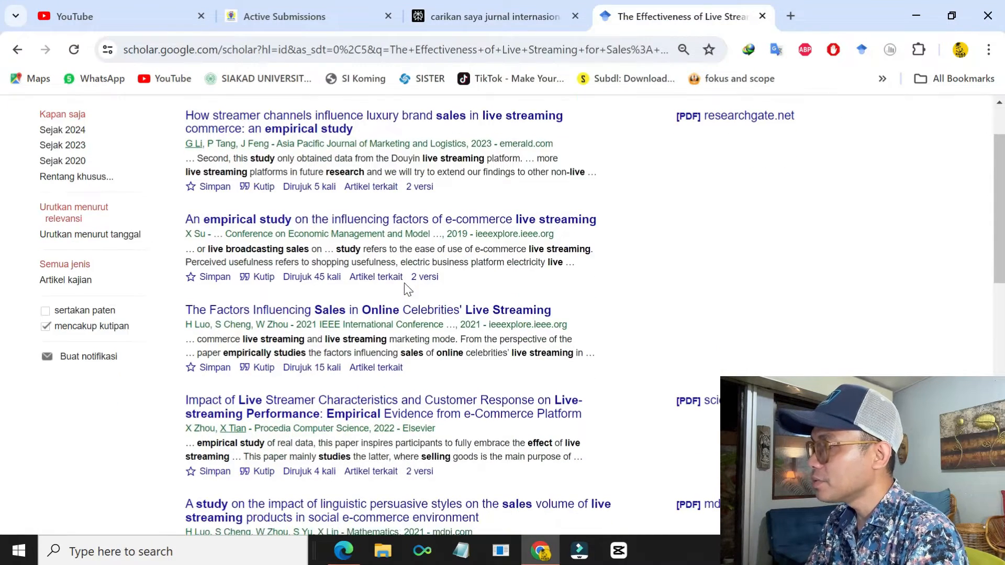
- Search Google in a new tab for "The Effectiveness of Live Streaming for Sales: An Empirical Study" and look through the results for that title
left_click(789, 17)
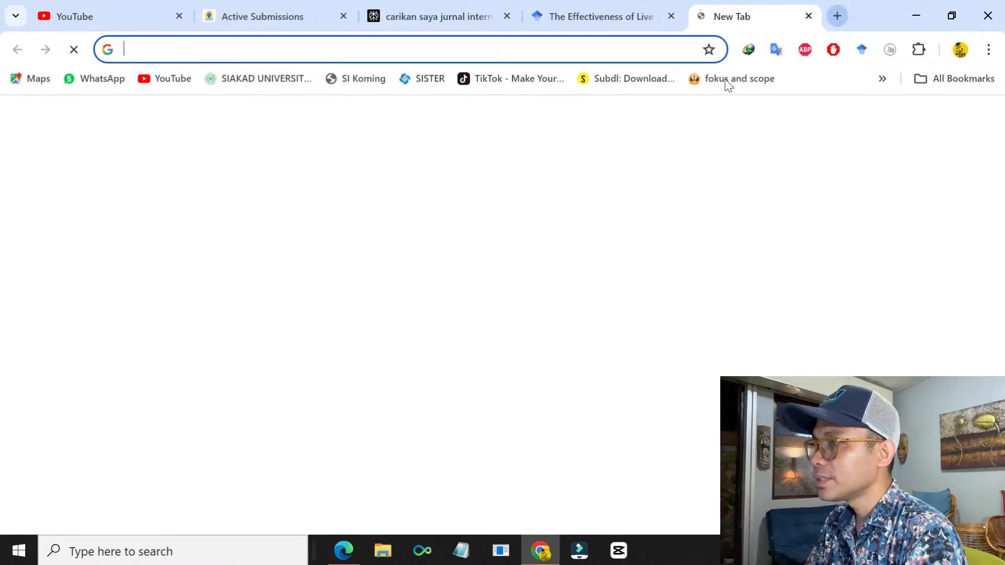
left_click(419, 349)
type("The Effectiveness of Live Streaming for Sales: An Empirical Study")
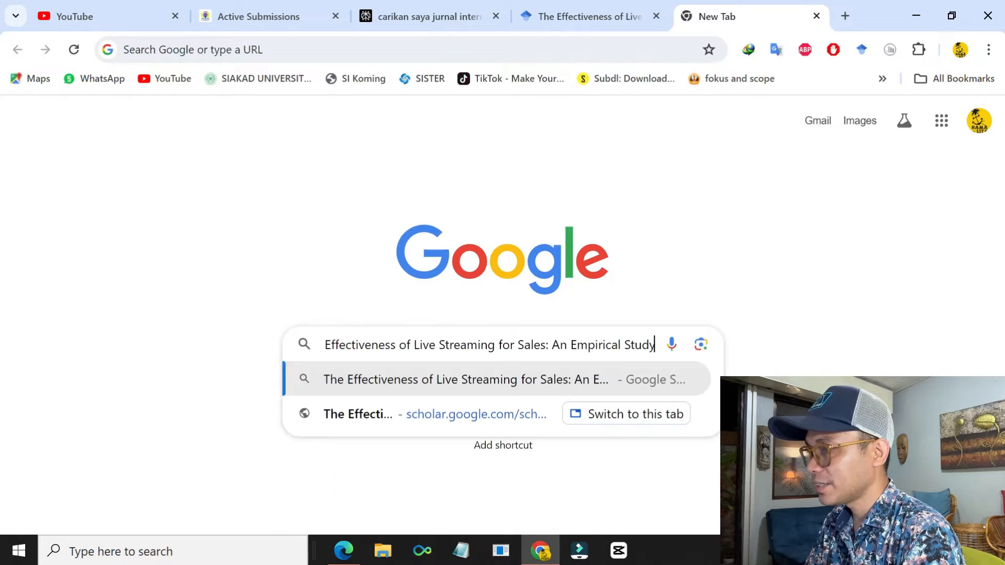
key("Return")
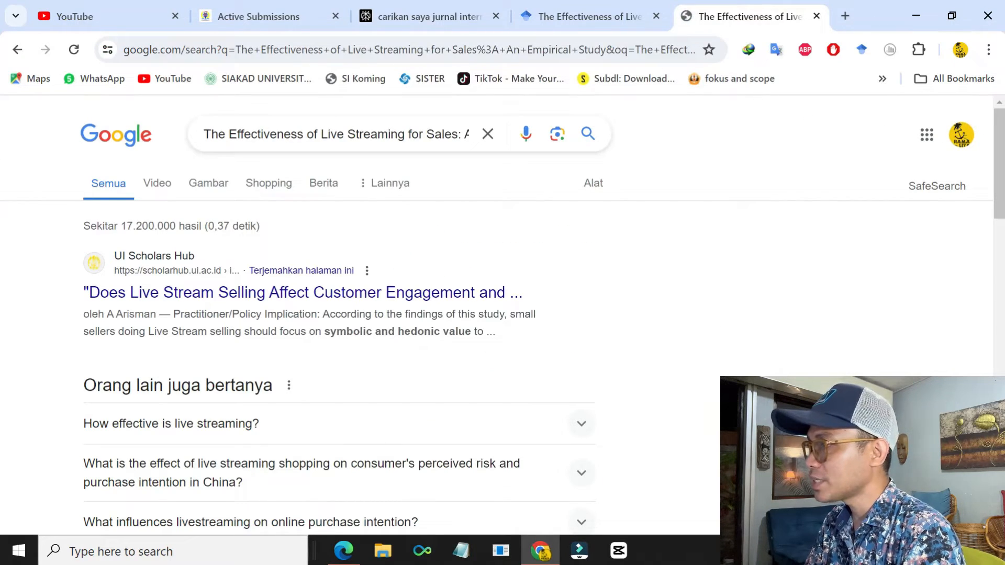
scroll(332, 292, "down", 7)
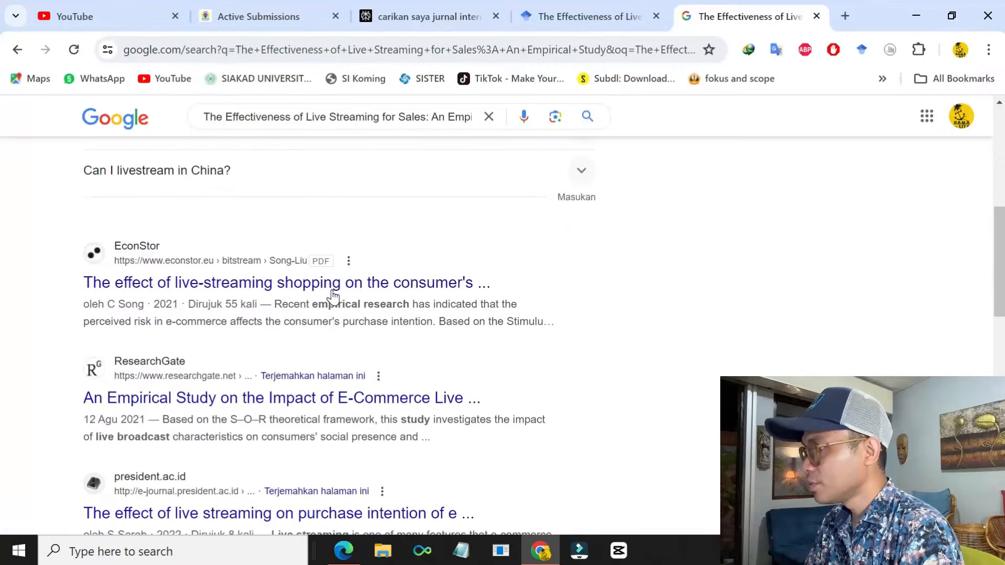
scroll(332, 291, "down", 1)
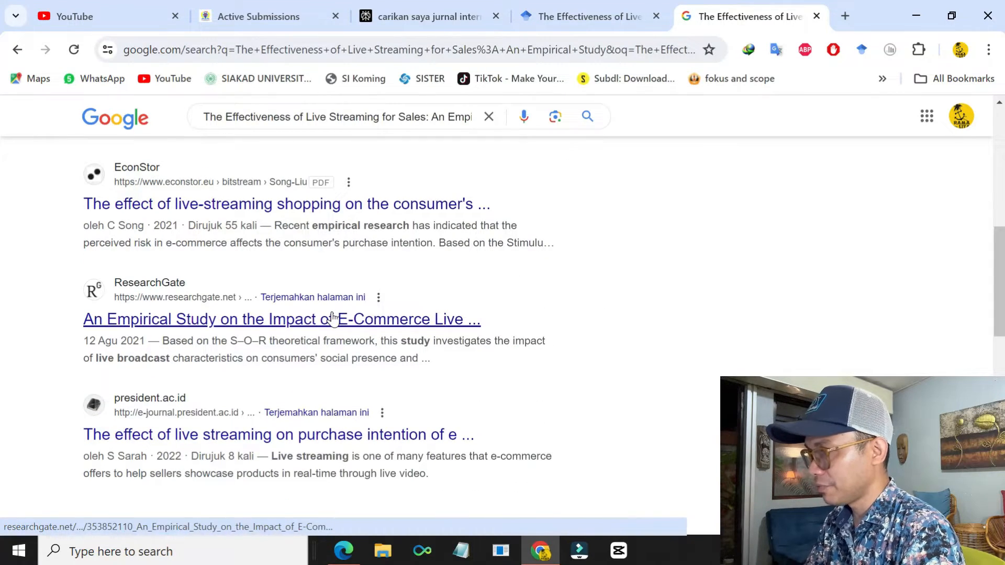
scroll(332, 317, "down", 8)
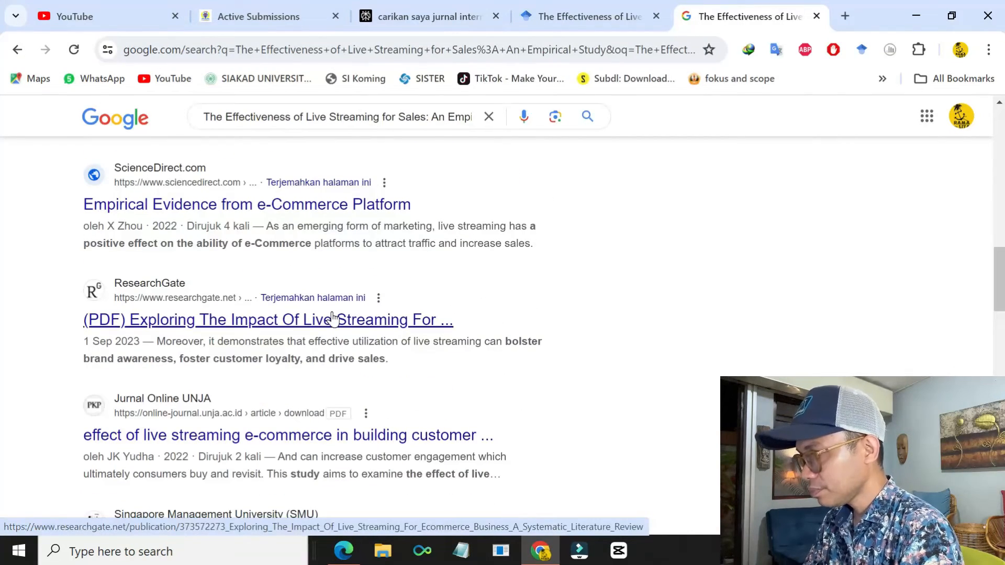
scroll(332, 318, "down", 5)
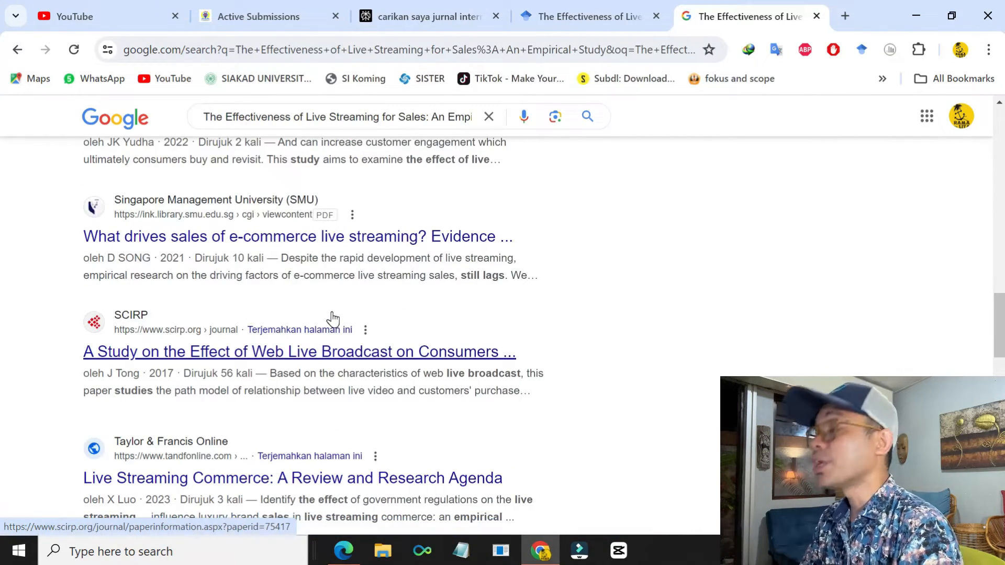
scroll(332, 318, "down", 3)
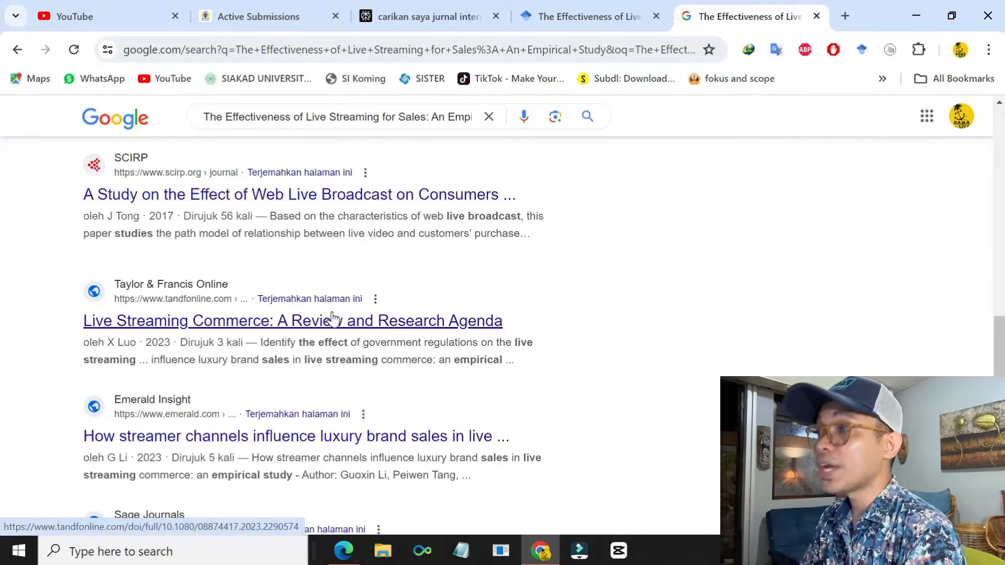
scroll(332, 316, "down", 5)
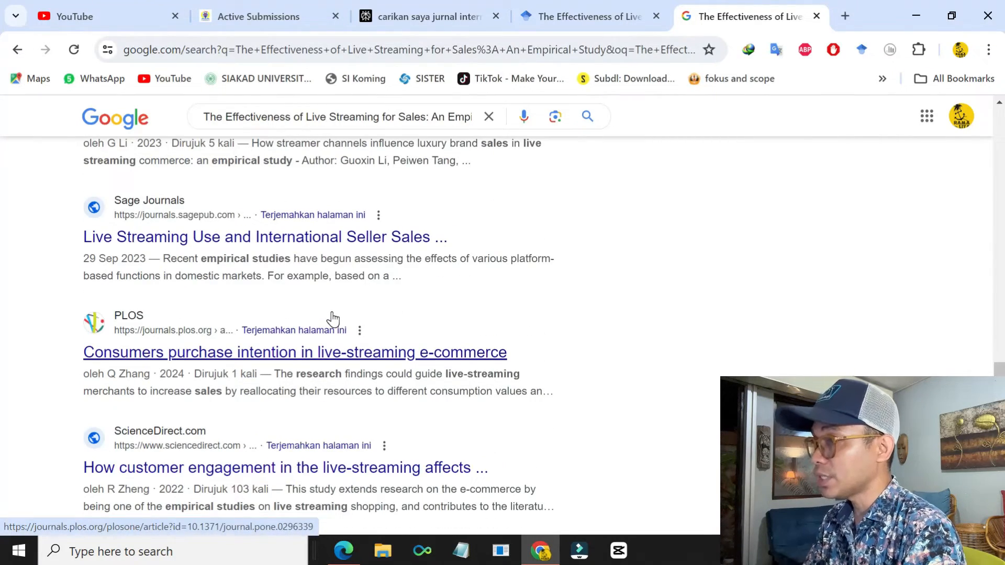
scroll(332, 317, "up", 20)
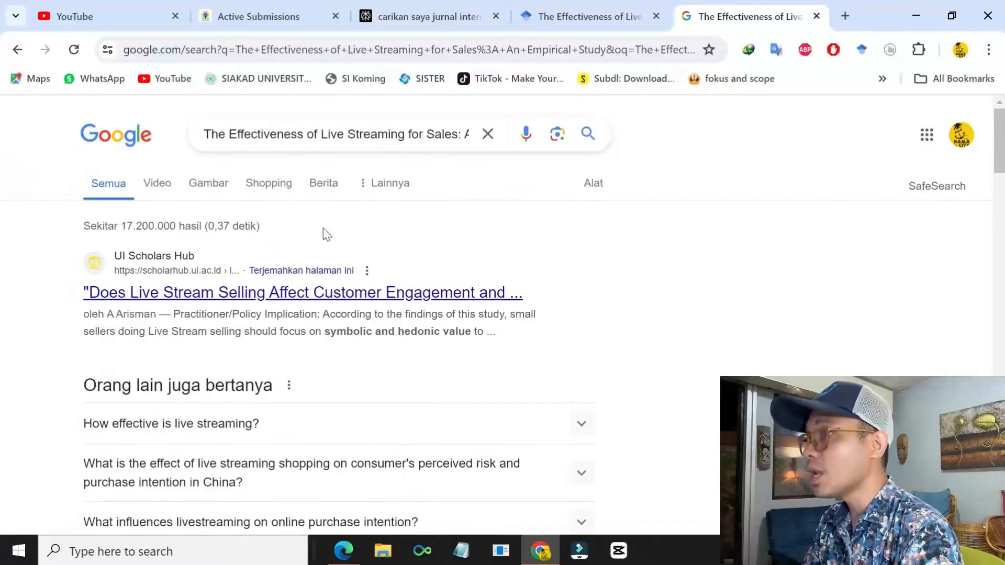
- Rerun the Google search for the same full title, and replace the results with a blank new tab
triple_click(335, 134)
key("End")
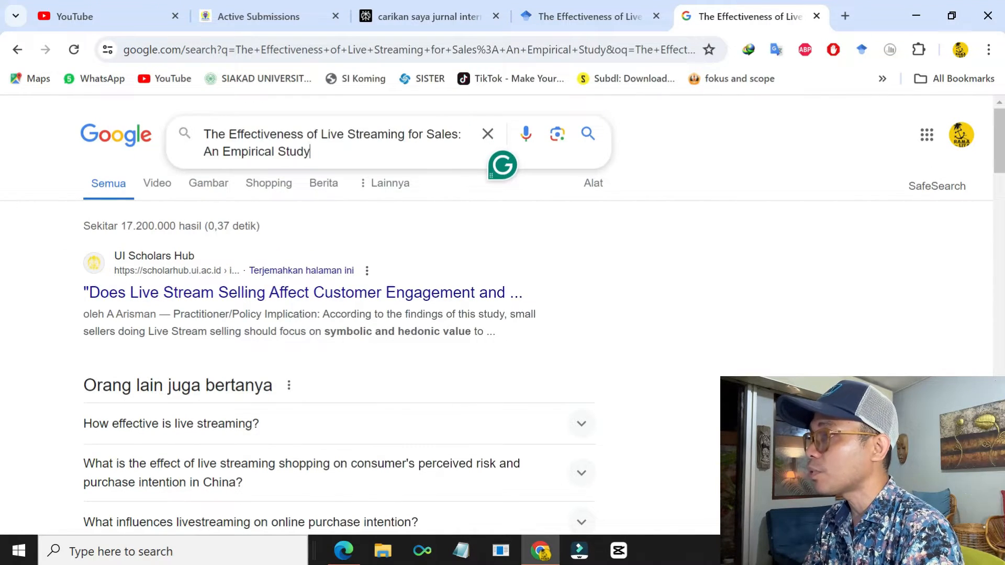
key("Return")
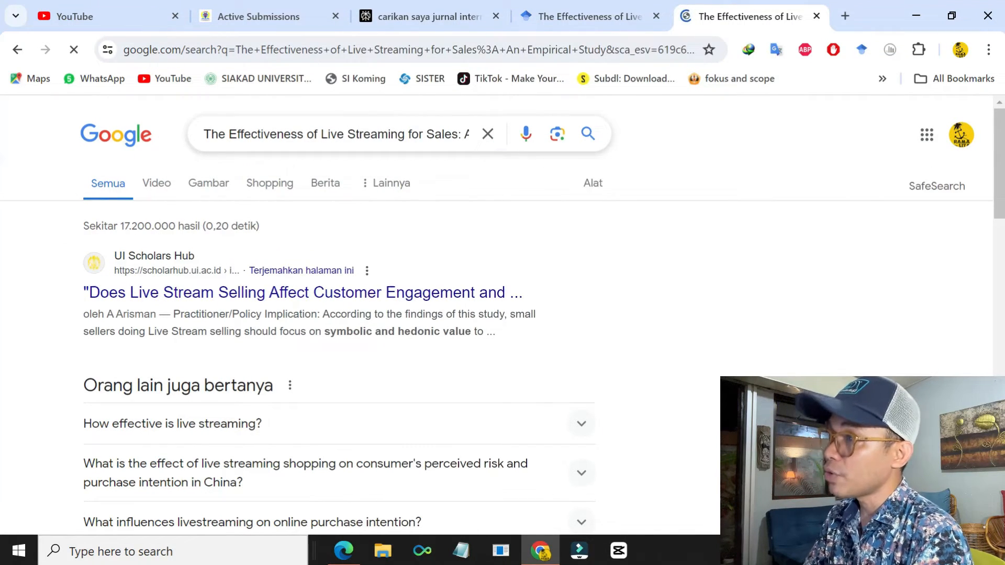
left_click(816, 16)
left_click(790, 16)
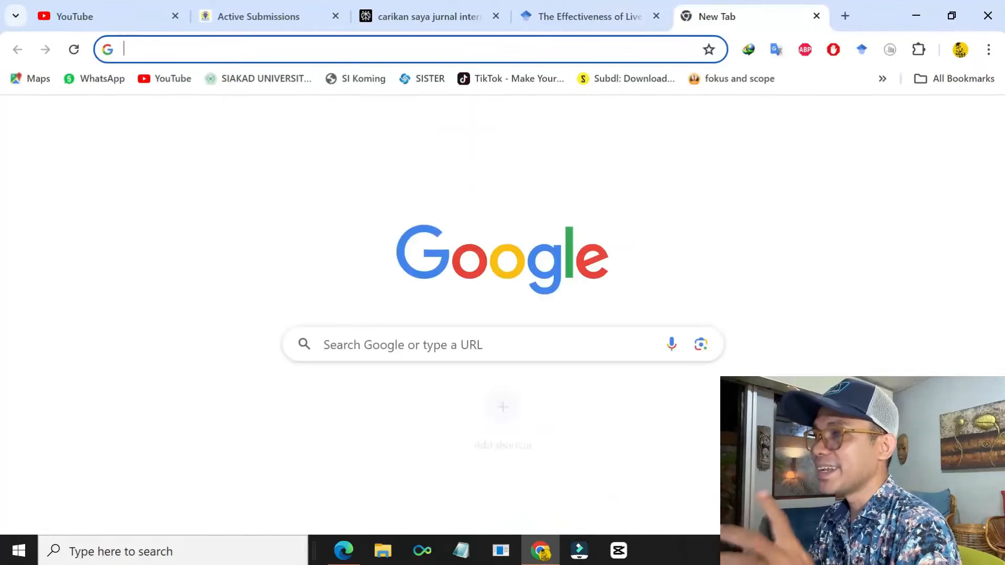
left_click(316, 345)
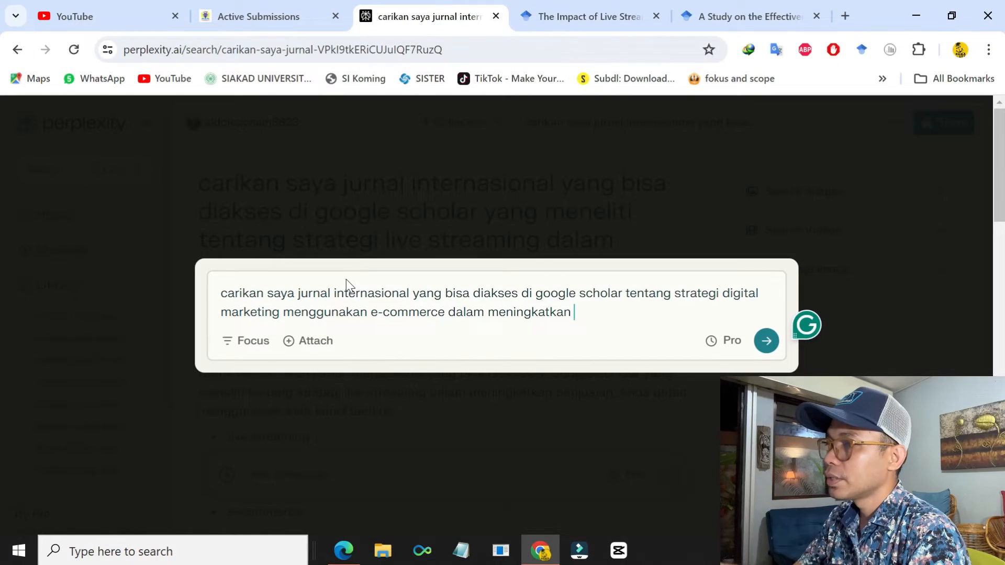
- Complete the Perplexity prompt about digital marketing through e-commerce with "kesadaran merek dari konsumen" and submit it with the All focus
type("k")
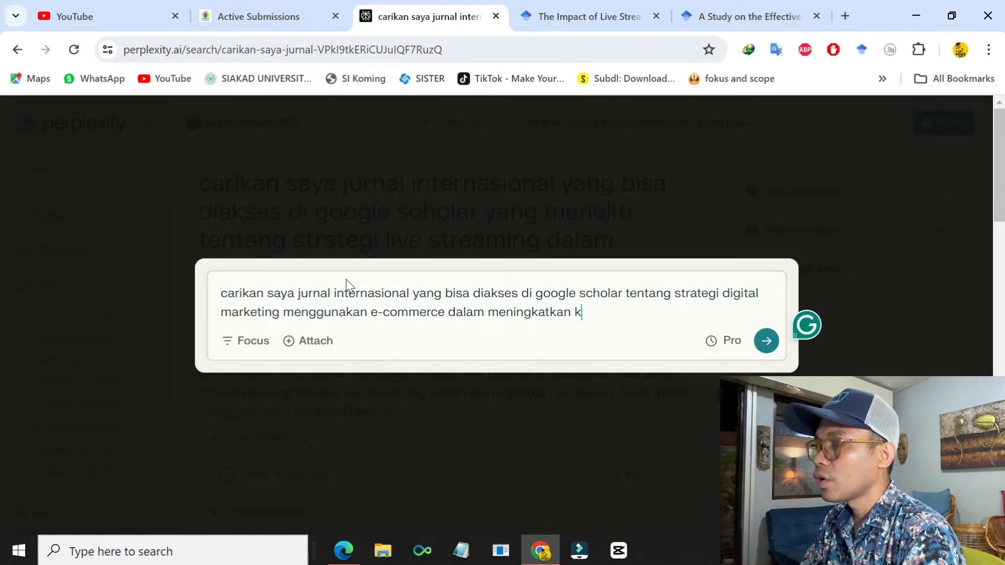
type("esada")
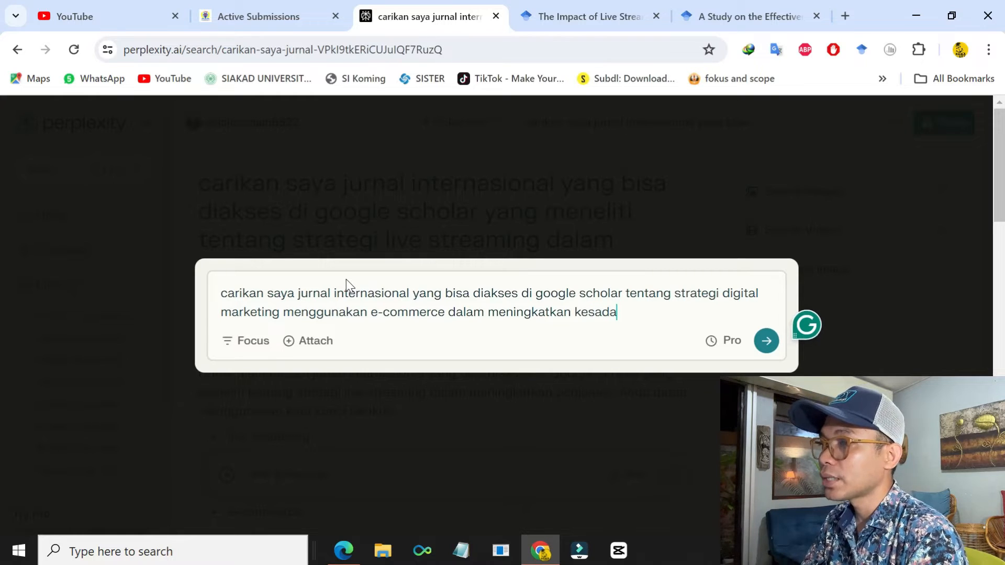
type("ran mer")
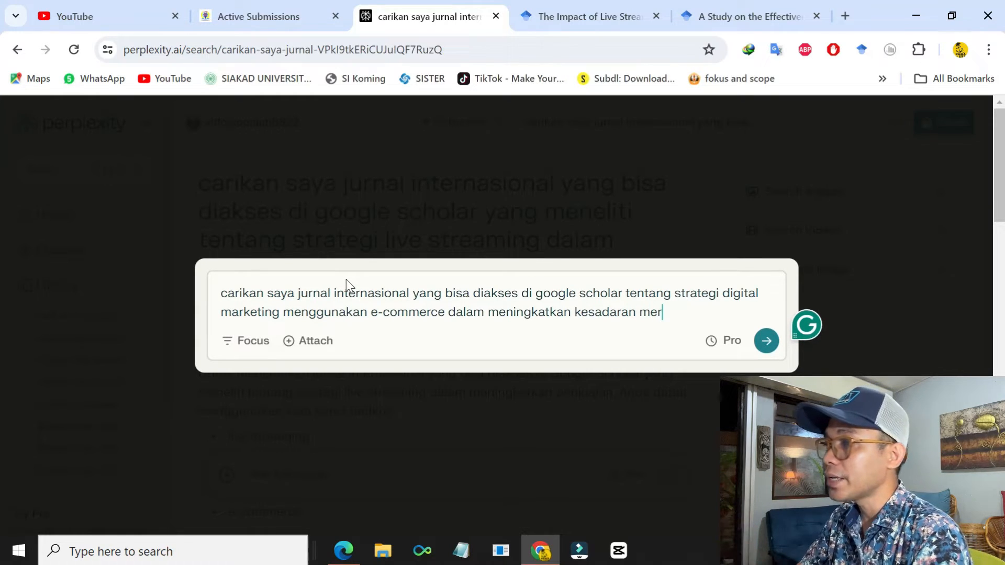
type("ek dari ")
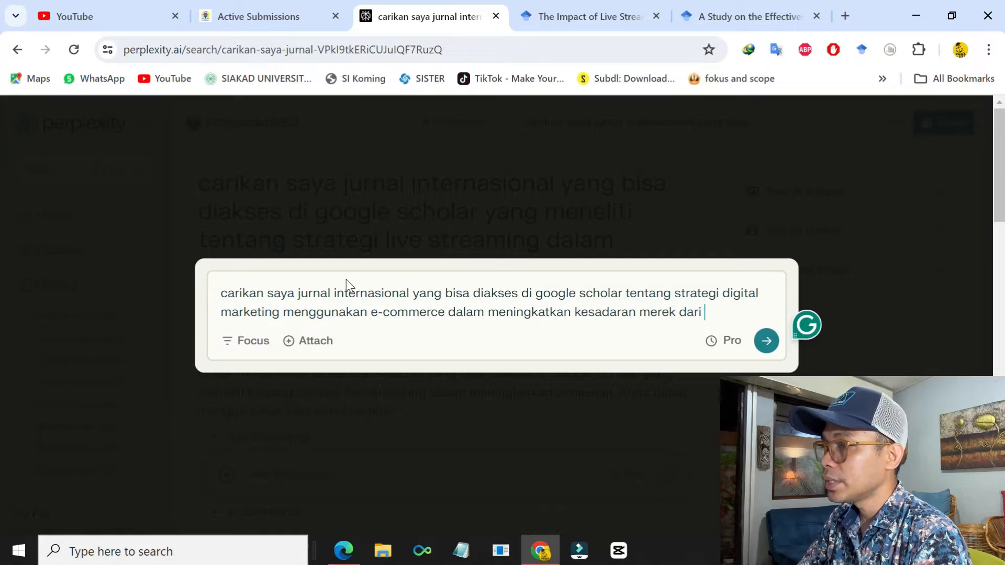
type("konsumen")
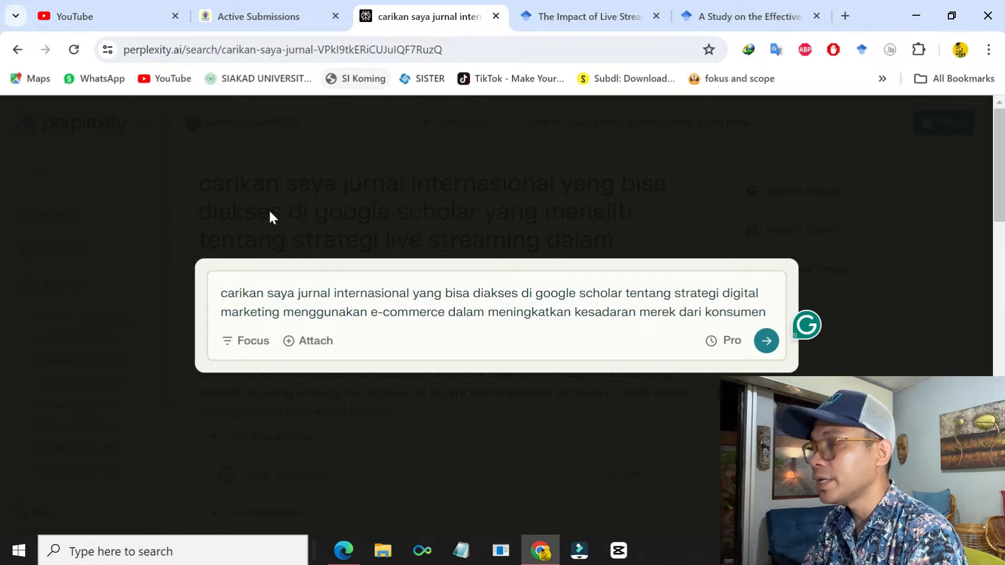
left_click(246, 342)
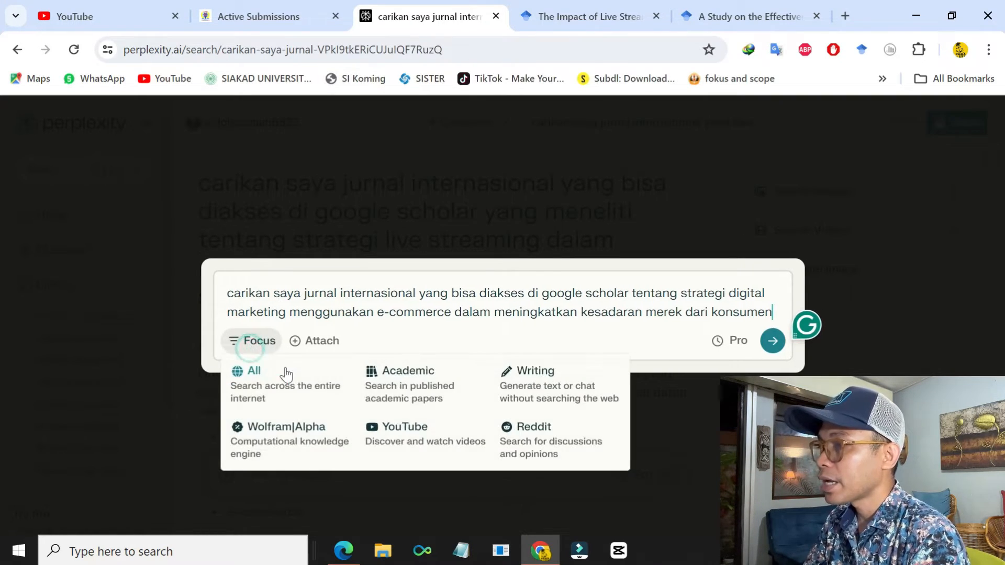
left_click(773, 341)
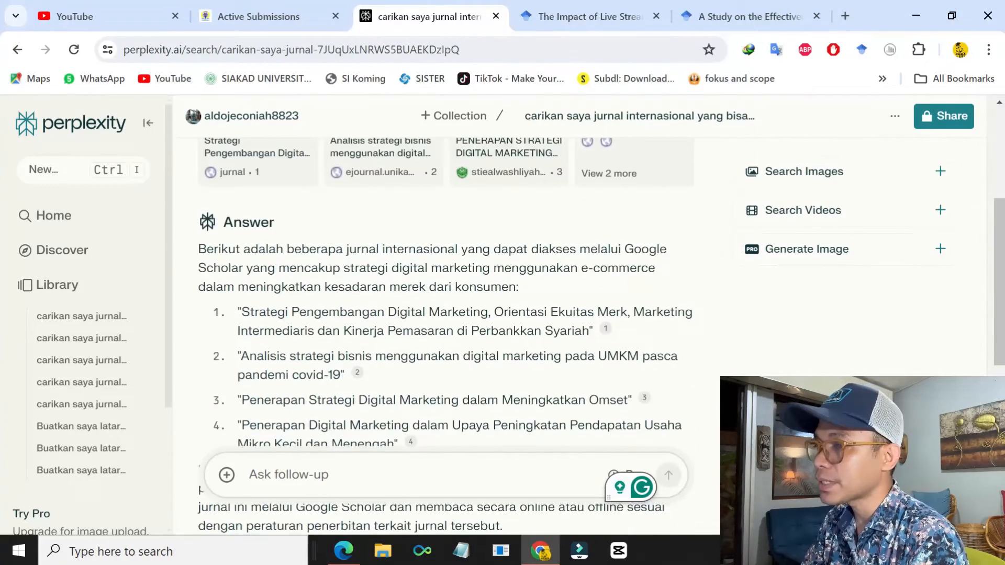
- Open source 1, "Strategi Pengembangan Digital Marketing, Orientasi Ekuitas Merk...", from the answer's sources and review its abstract and keywords
scroll(456, 293, "up", 3)
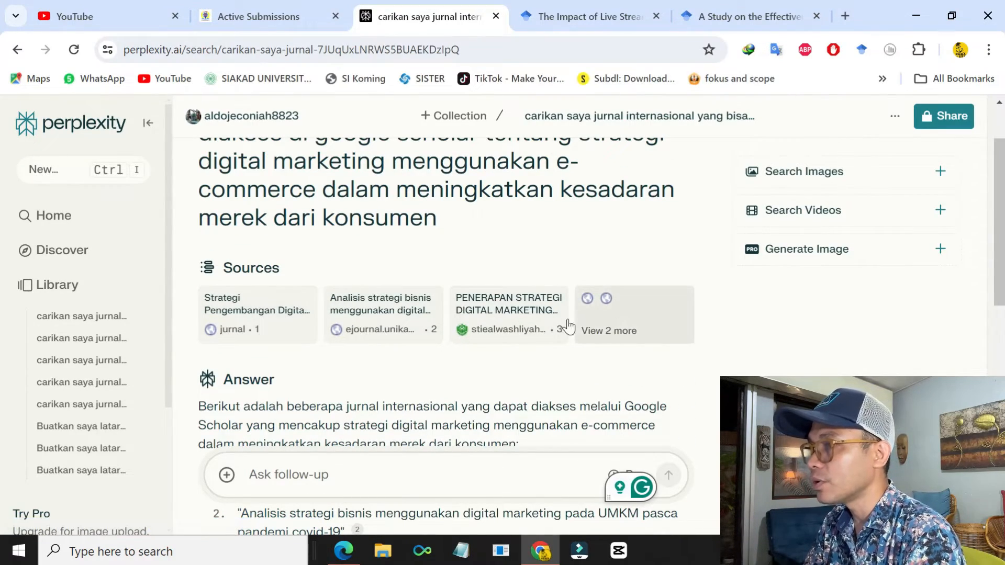
left_click(264, 320)
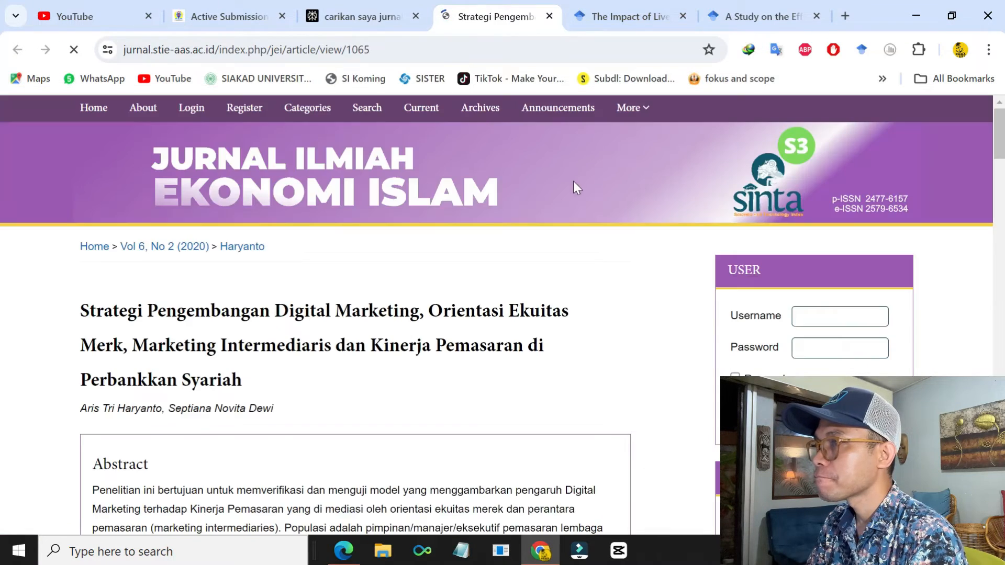
scroll(463, 259, "down", 2)
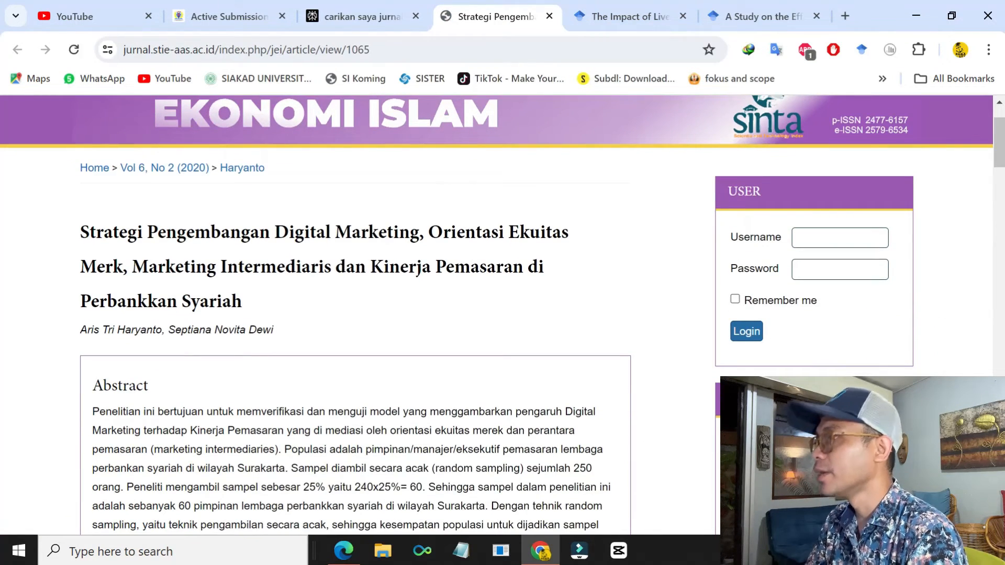
scroll(461, 258, "down", 5)
scroll(352, 265, "down", 5)
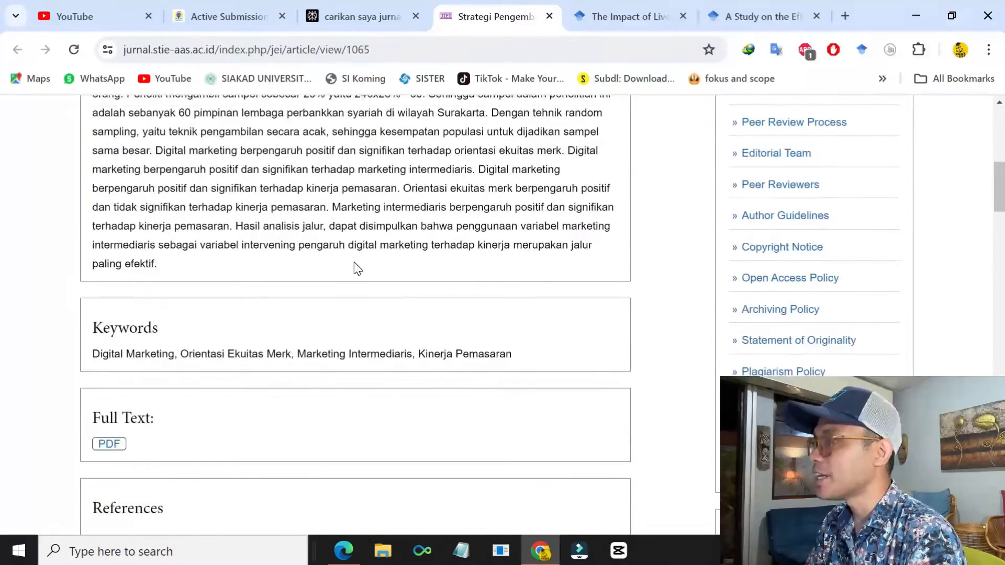
- Download the article's full text as 1065-3318-1-PB.pdf and open the file to review its first page
left_click(105, 369)
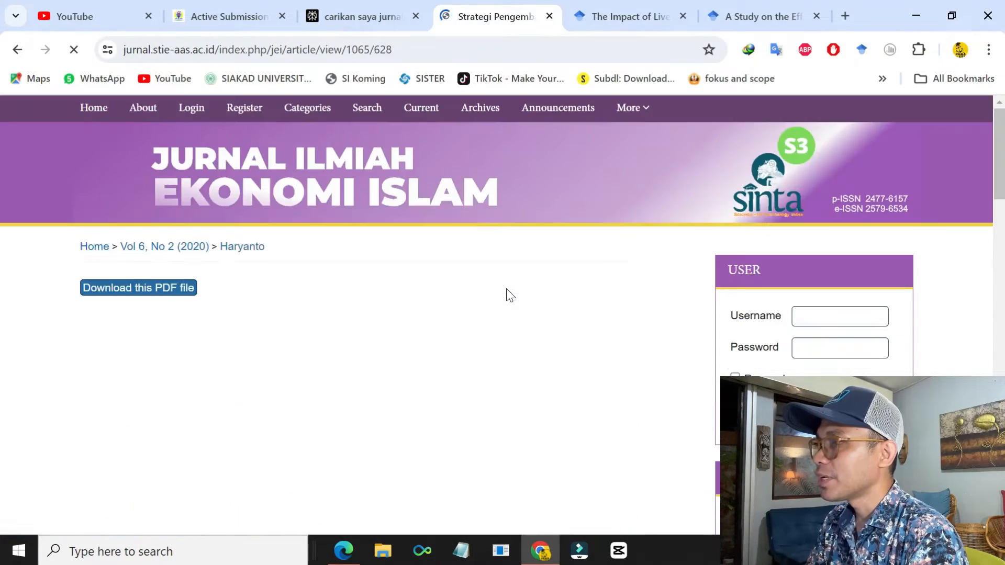
left_click(171, 292)
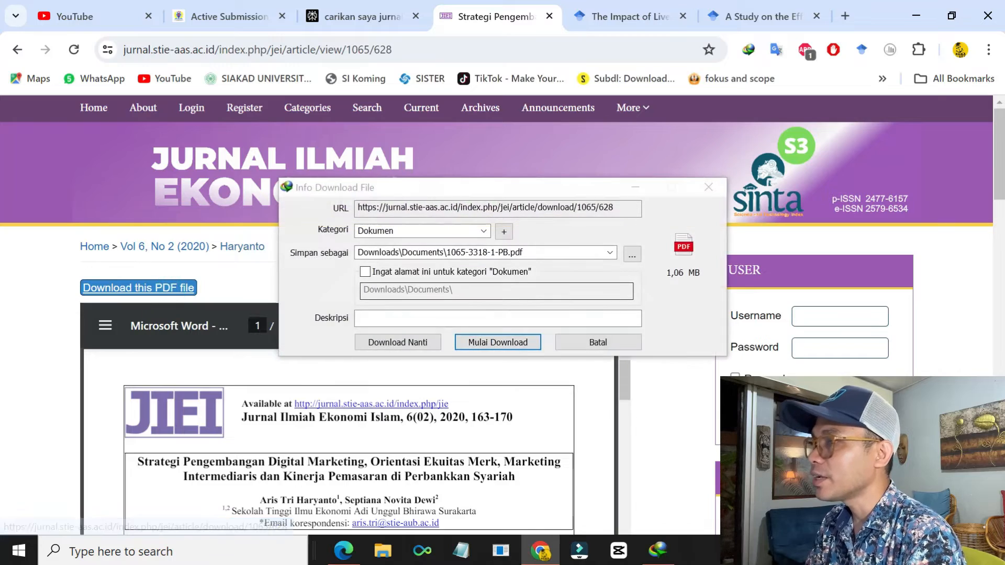
left_click(497, 341)
left_click(386, 322)
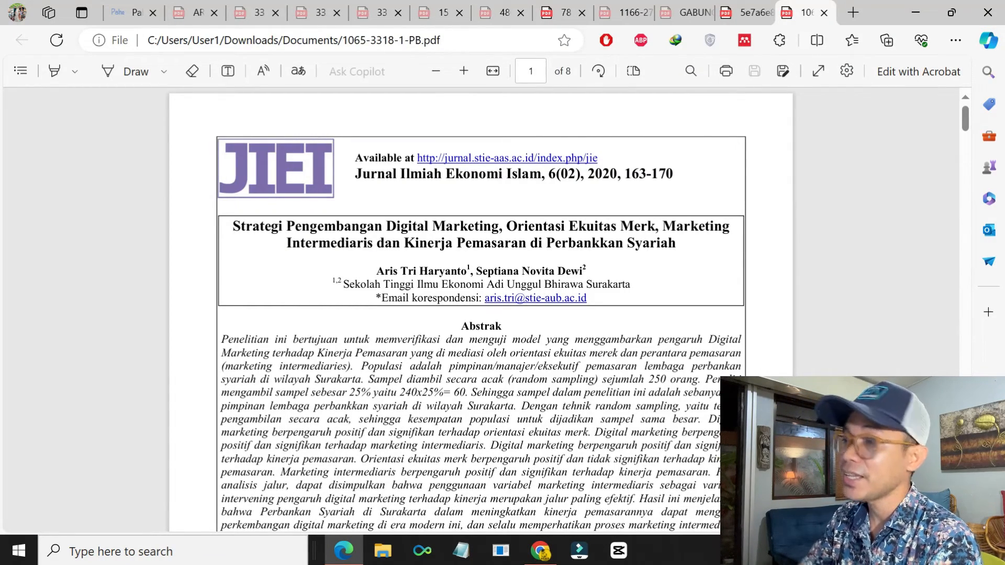
scroll(481, 315, "down", 6)
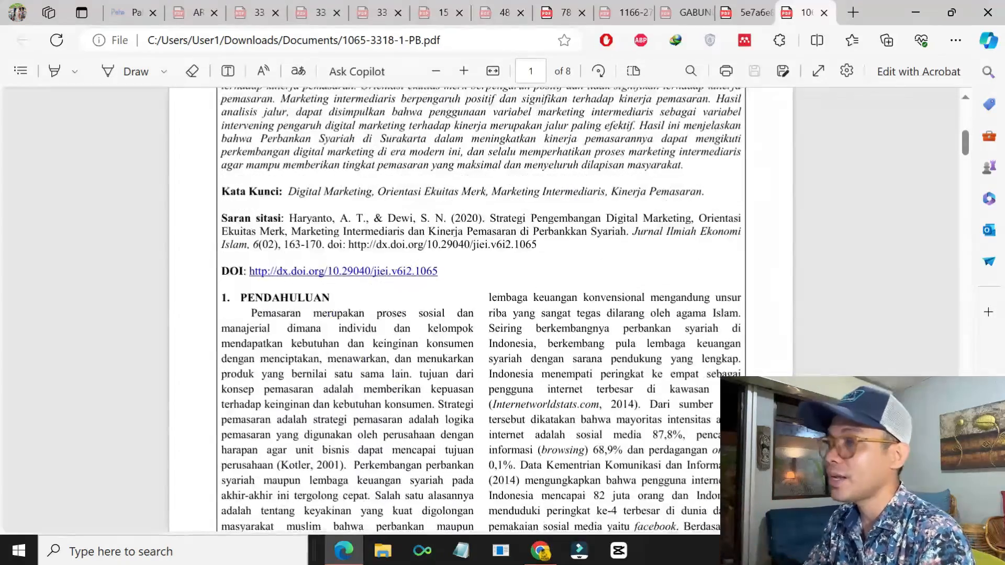
- Return to Perplexity in Chrome and enter the new prompt "grand theory yang cocok untuk penelitian yang berjudul faktor determinan safety behavior pada karyawan di Indonesia"
scroll(480, 314, "down", 11)
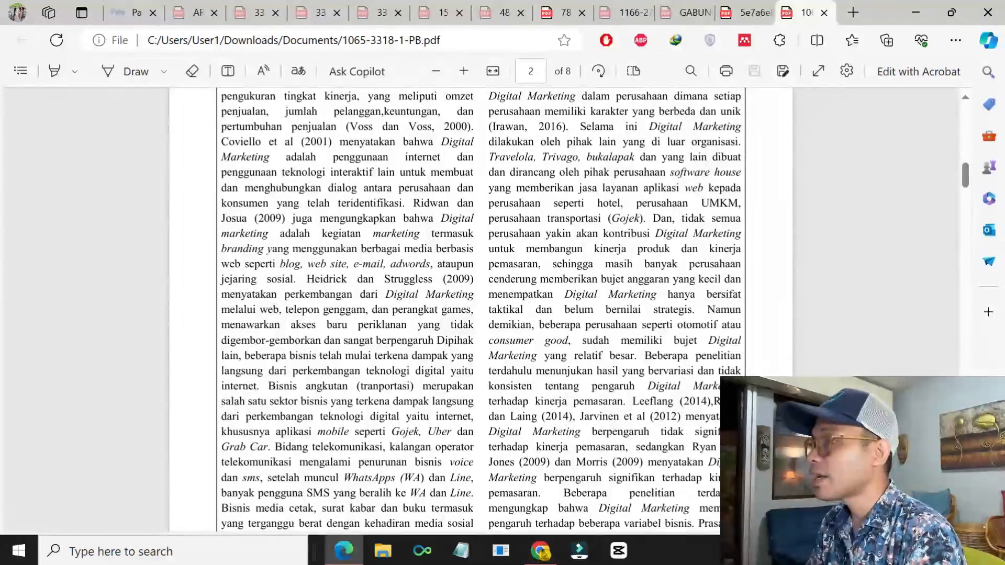
key("alt+Tab")
left_click(361, 19)
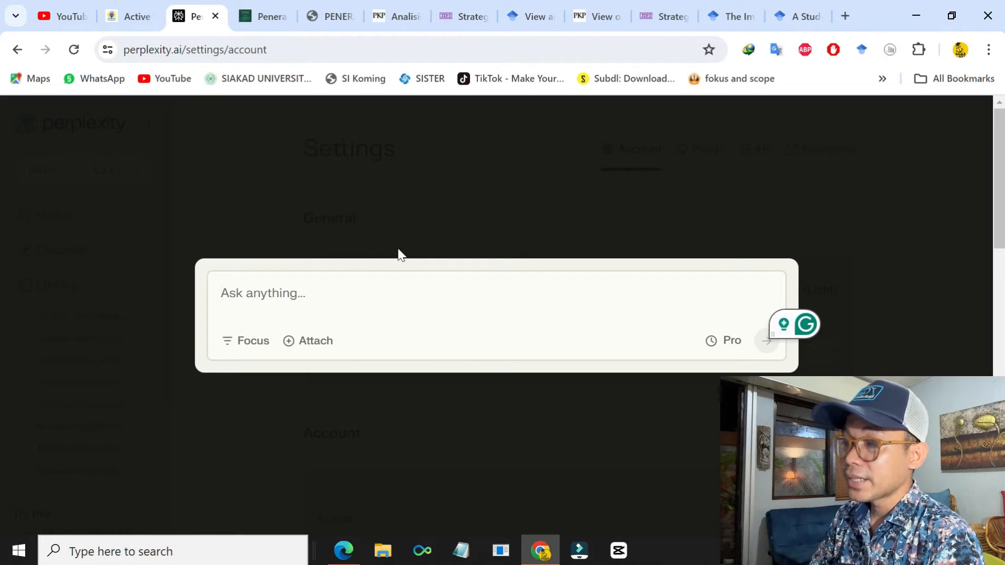
left_click(368, 308)
type("grand theory ya")
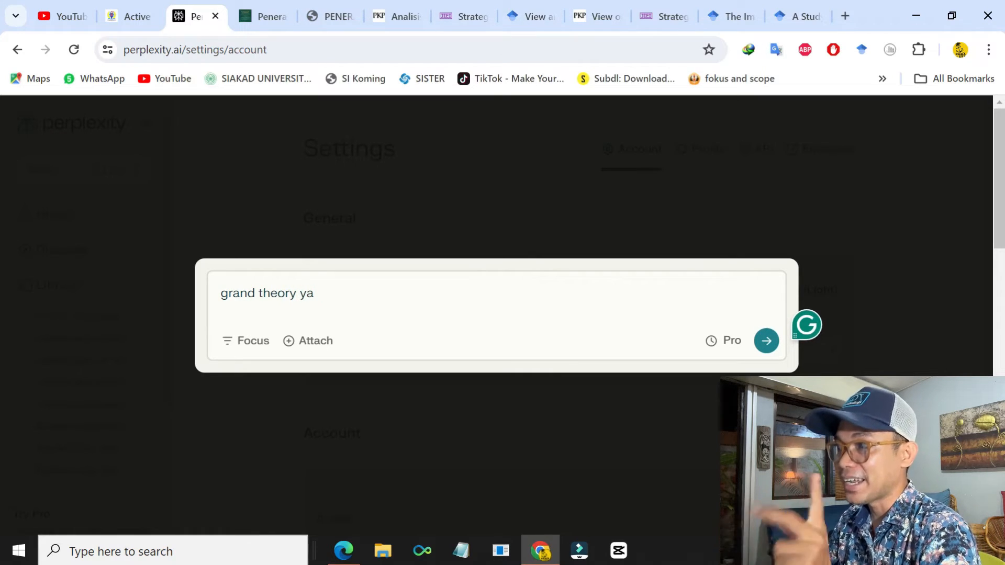
type("ng cocok")
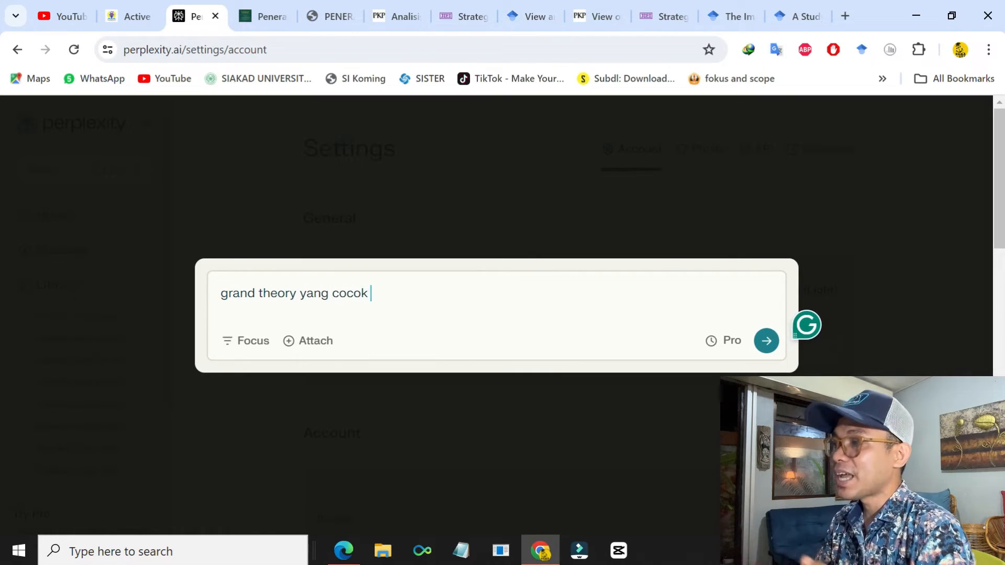
type(" untuk penel")
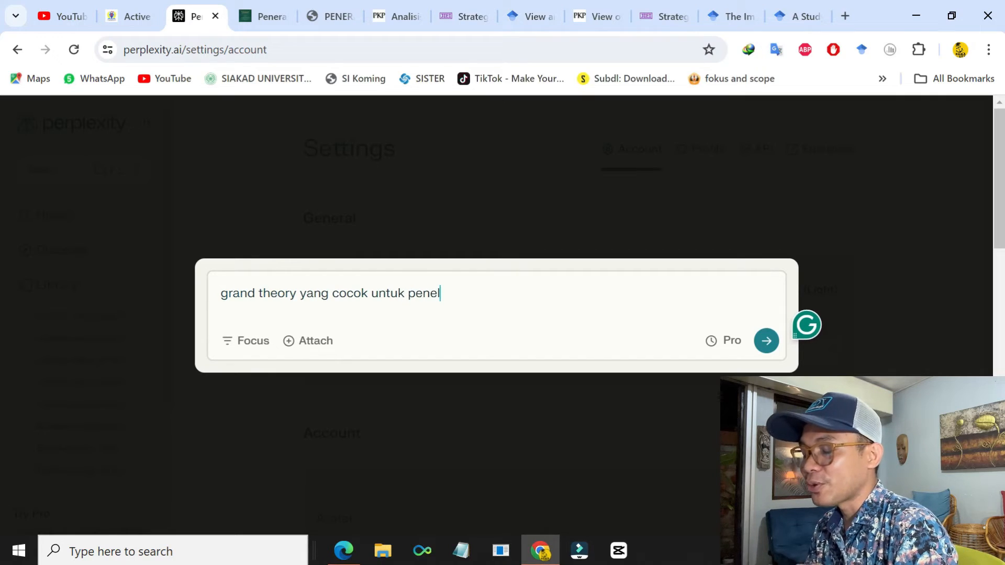
type("itian yang berjudul")
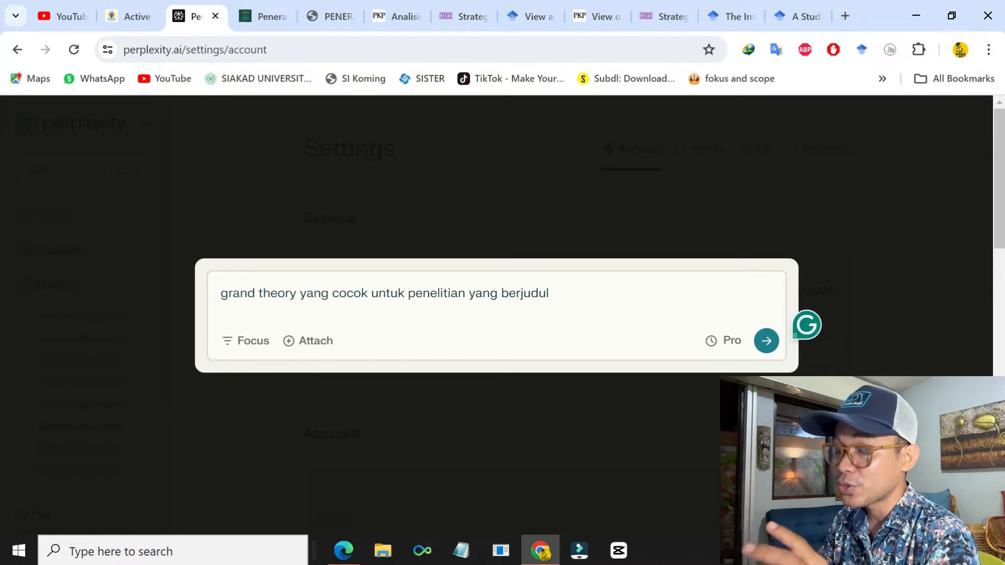
type("faktor determinan safety behavior pada karyawan di Indones")
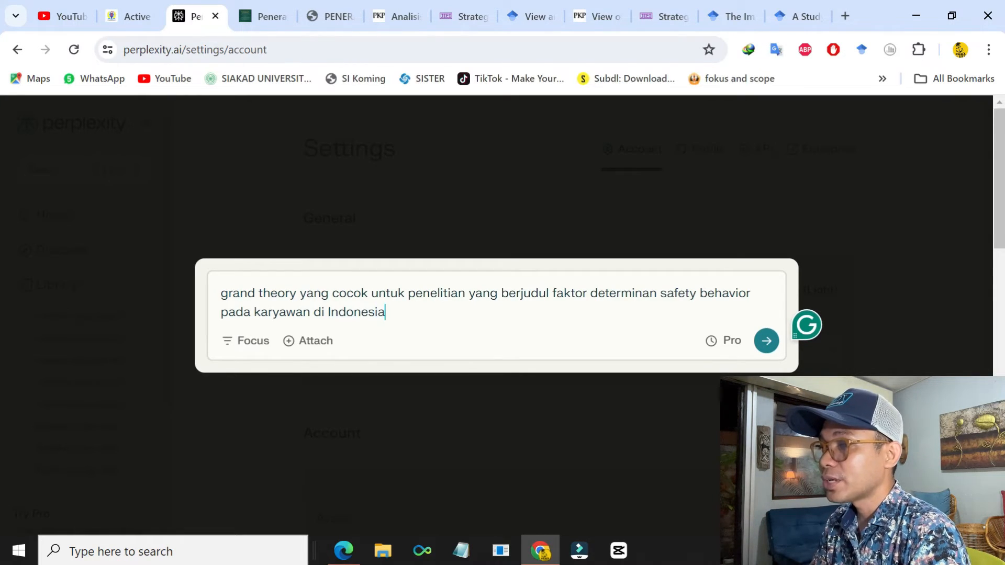
type("ia")
- Submit the grand theory prompt with the Academic focus and read through the answer and its cited studies
left_click(248, 346)
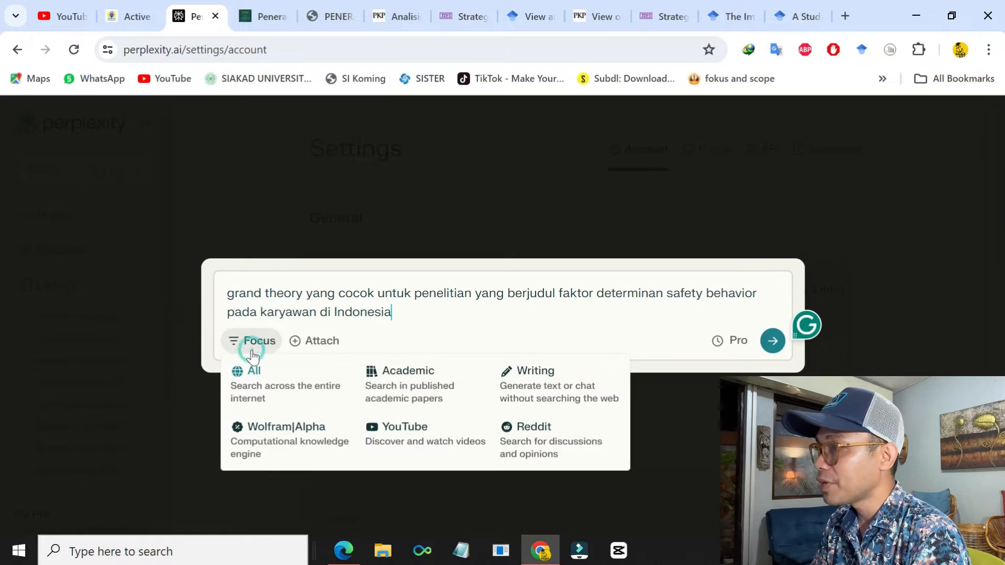
left_click(448, 385)
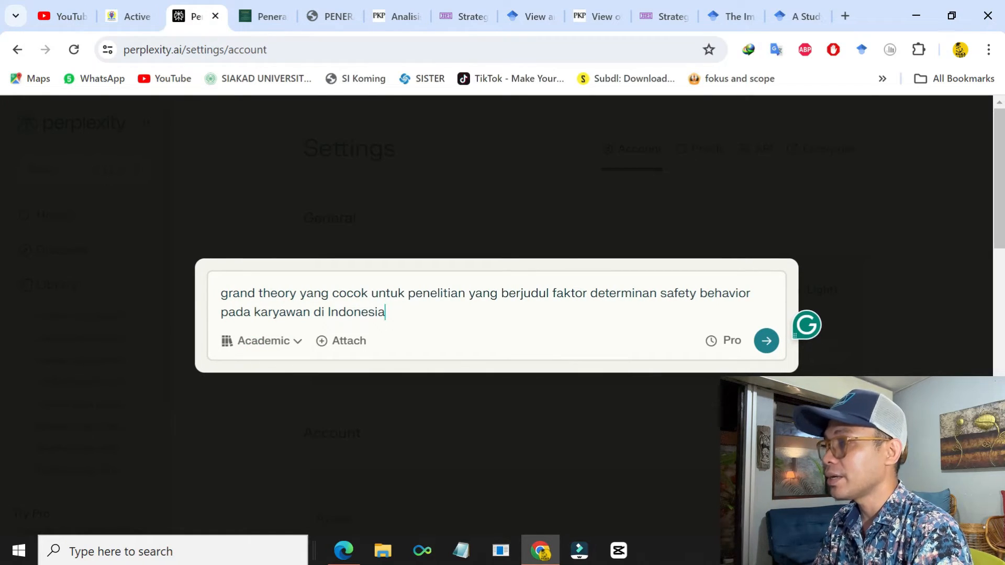
left_click(767, 341)
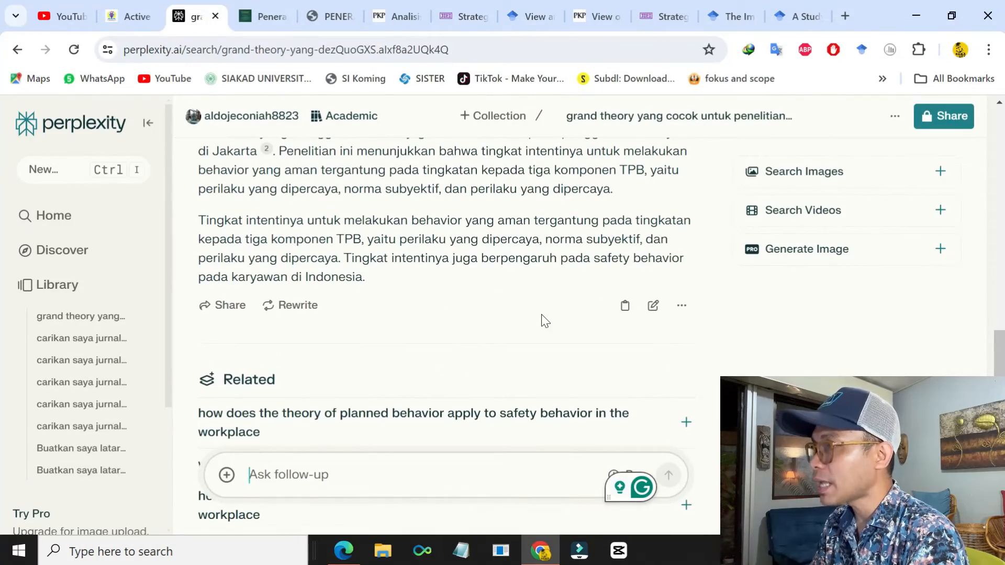
scroll(541, 320, "up", 5)
scroll(541, 320, "up", 3)
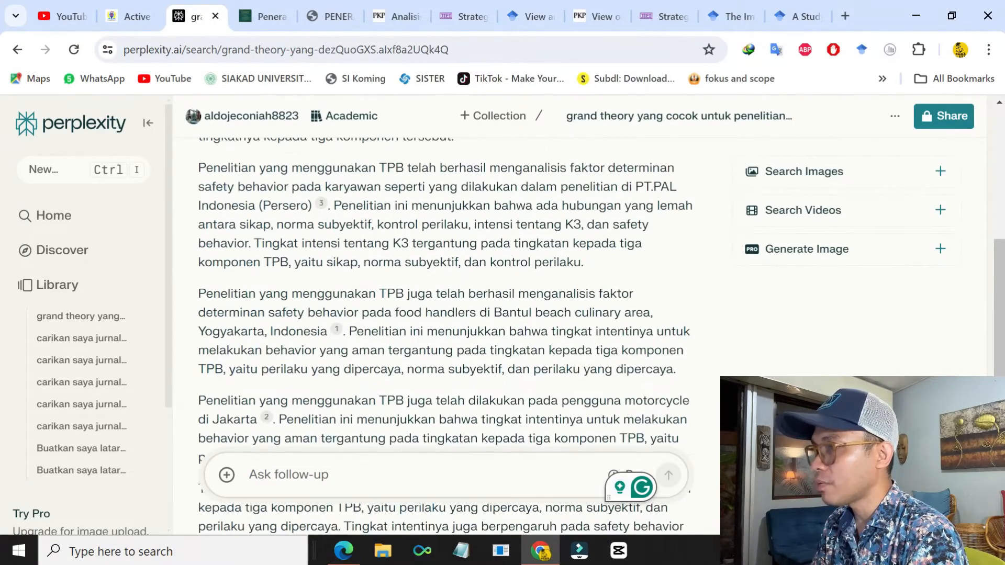
scroll(542, 320, "up", 3)
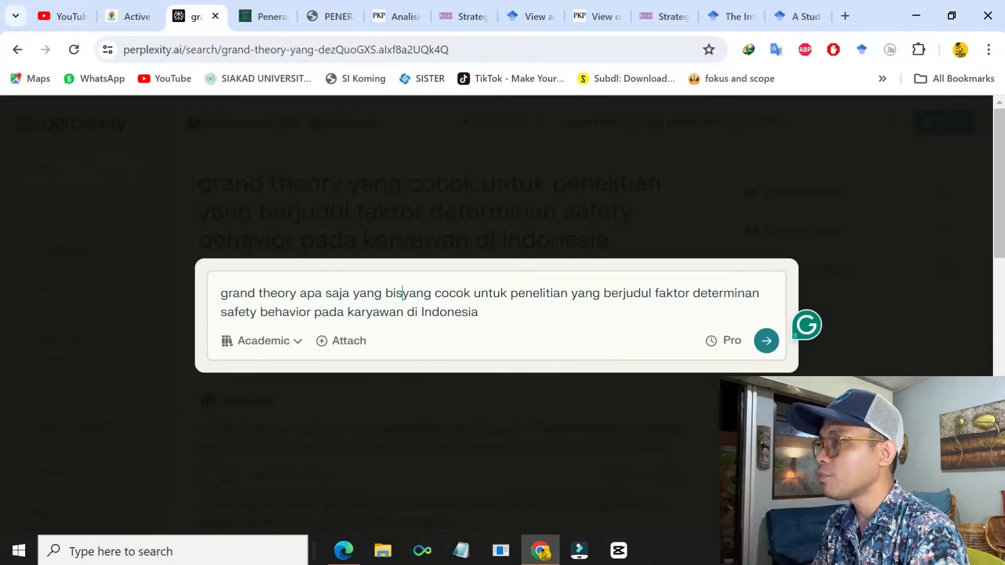
- Reword the prompt's opening to "grand theory apa saja yang bisa digunakan dan cocok untuk penelitian", keeping the same research title, and submit it
type("digunakan")
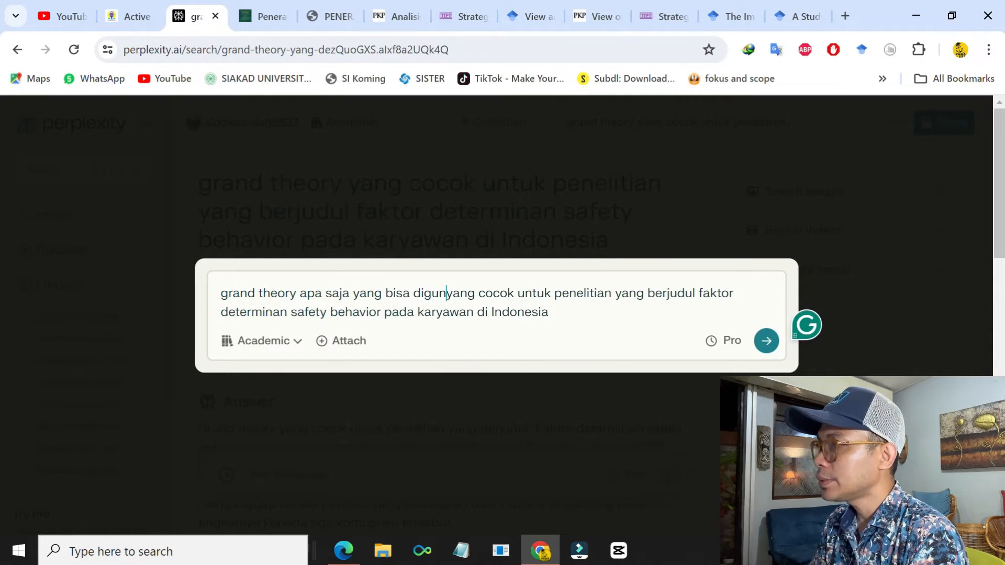
key("Right")
key("Right")
key("Right")
key("Right")
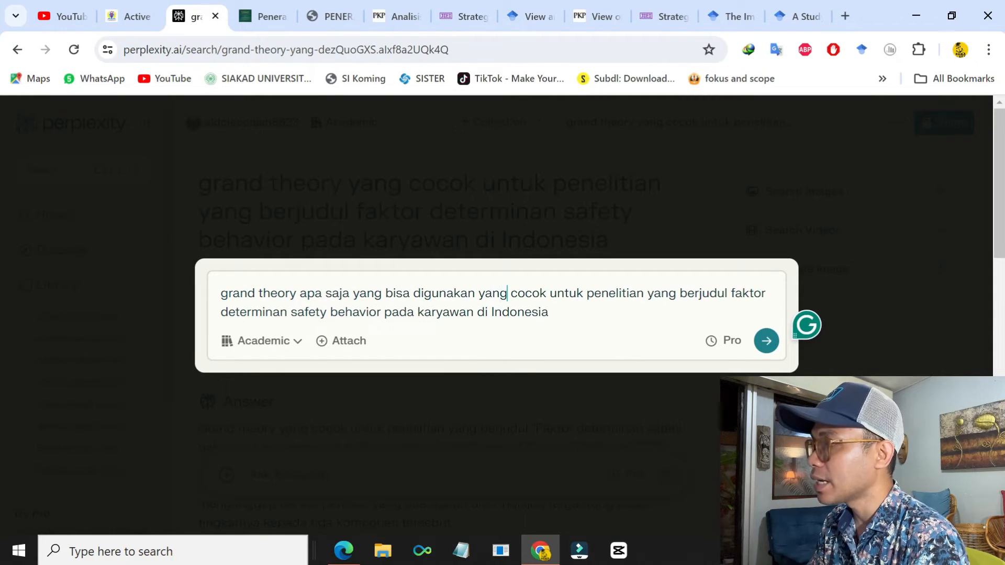
key("BackSpace")
key("BackSpace")
key("BackSpace")
key("BackSpace")
type("dan")
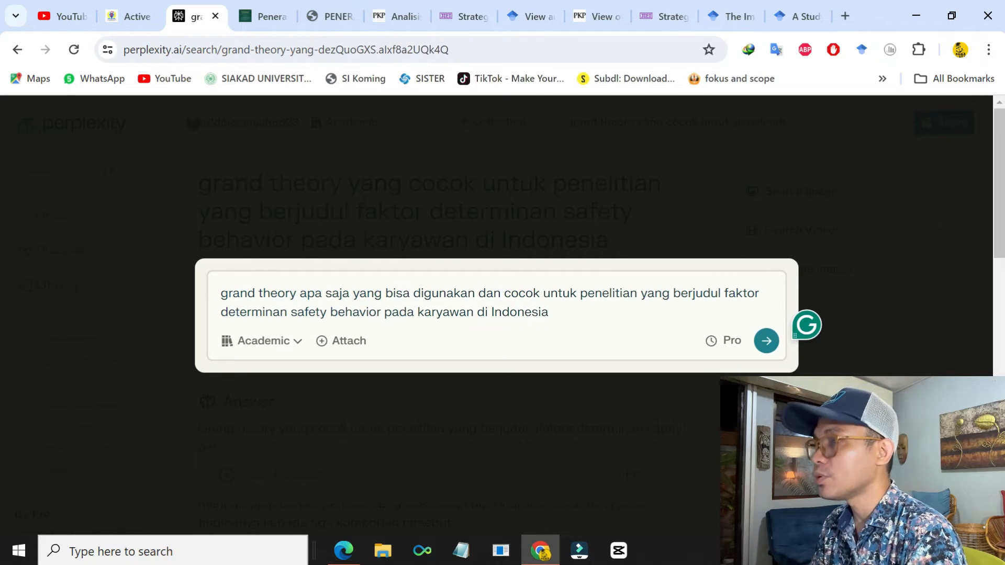
key("Return")
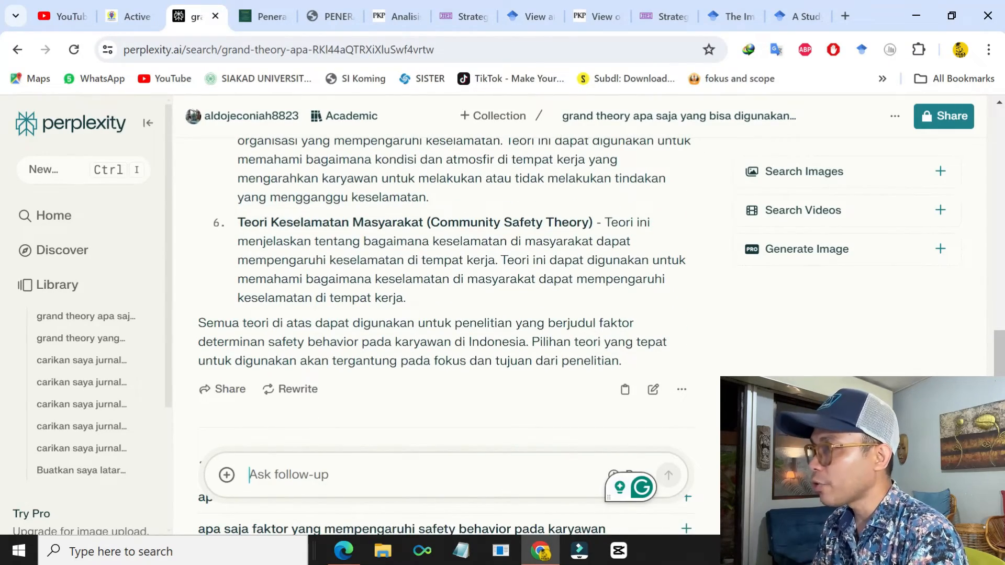
- Look back over the theories in the answer and submit the follow-up "sertakan sumber kutipannya"
scroll(445, 293, "up", 3)
scroll(445, 293, "up", 10)
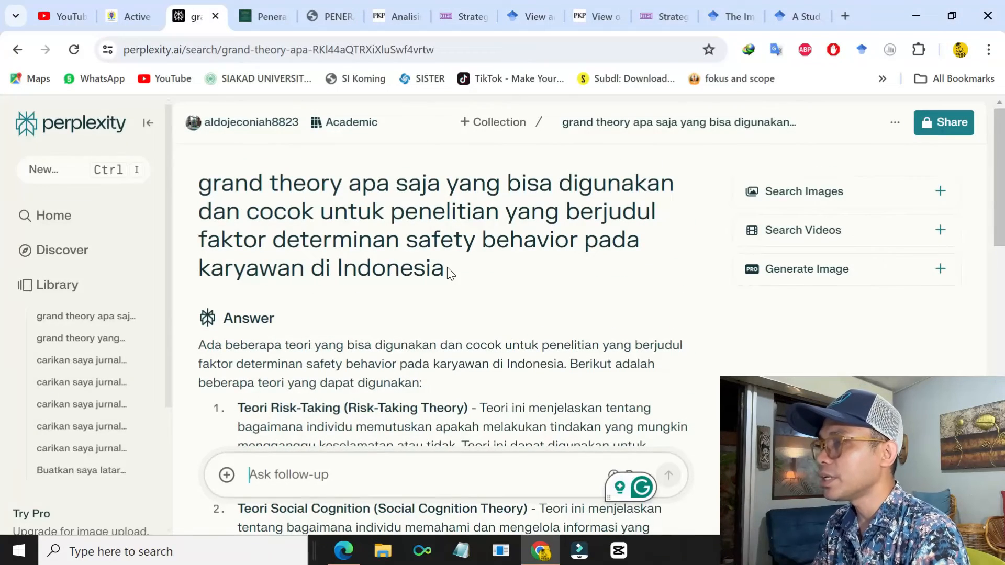
left_click_drag(447, 267, 199, 181)
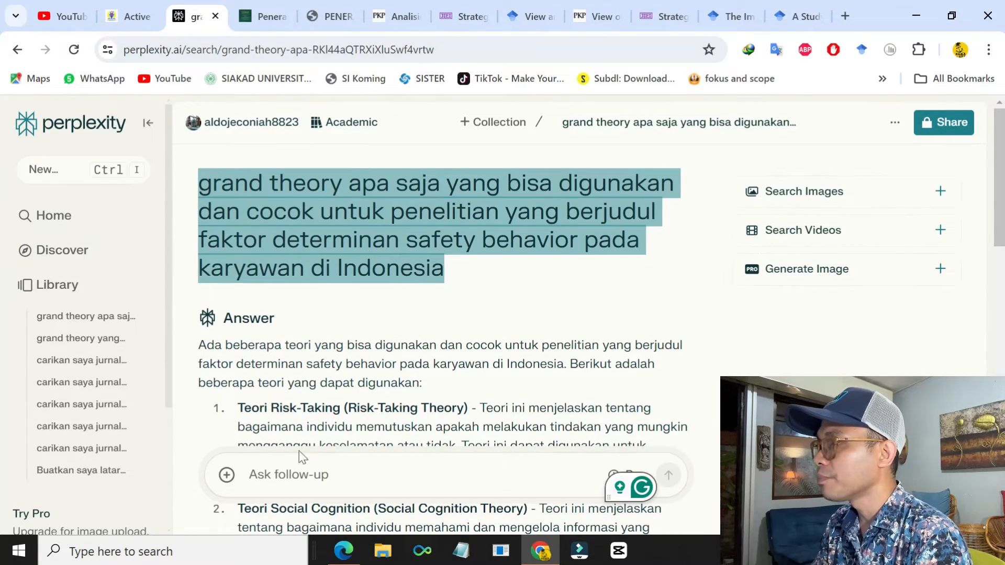
left_click(299, 474)
type("se")
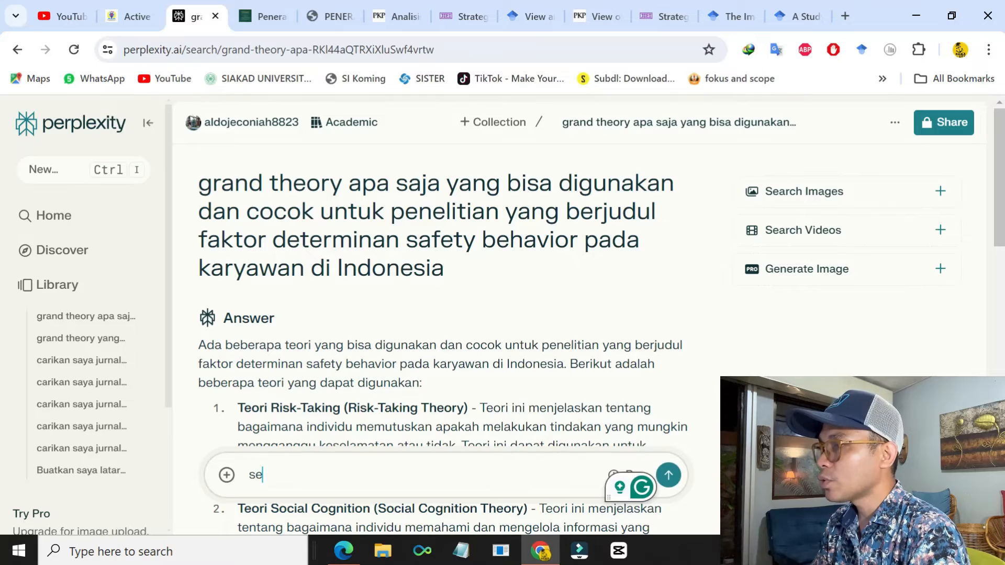
type("rtakan")
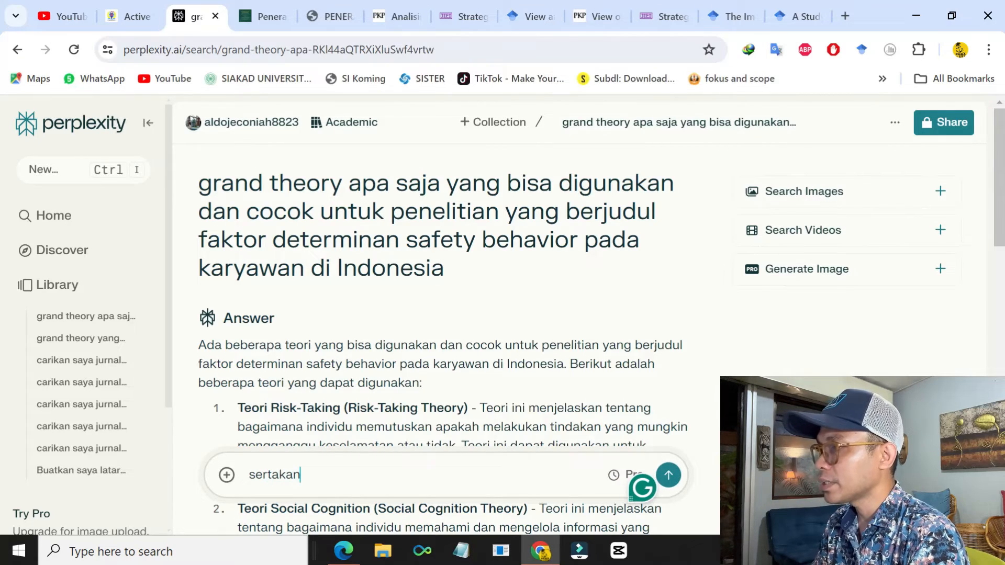
type(" sumbe")
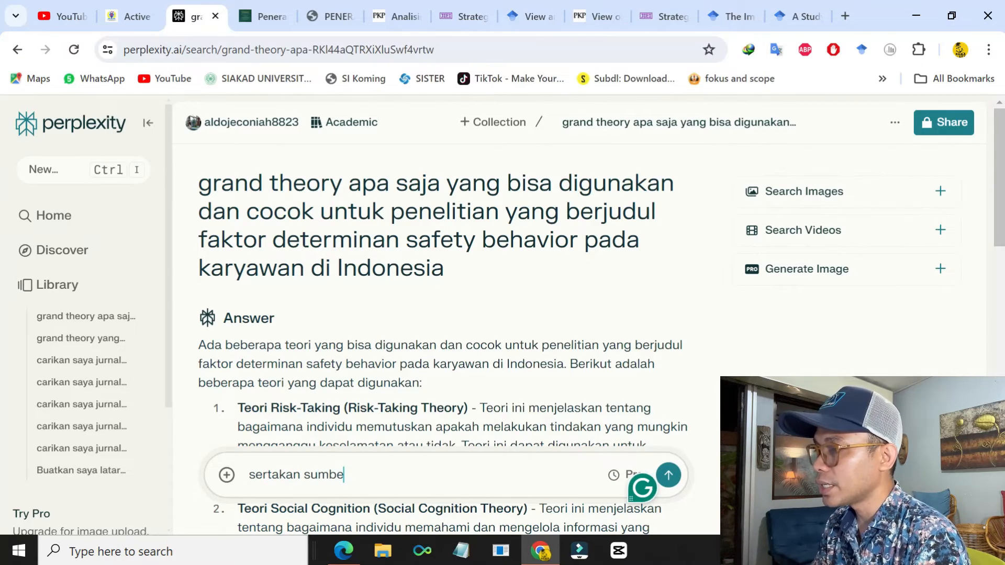
type("r kutipannya")
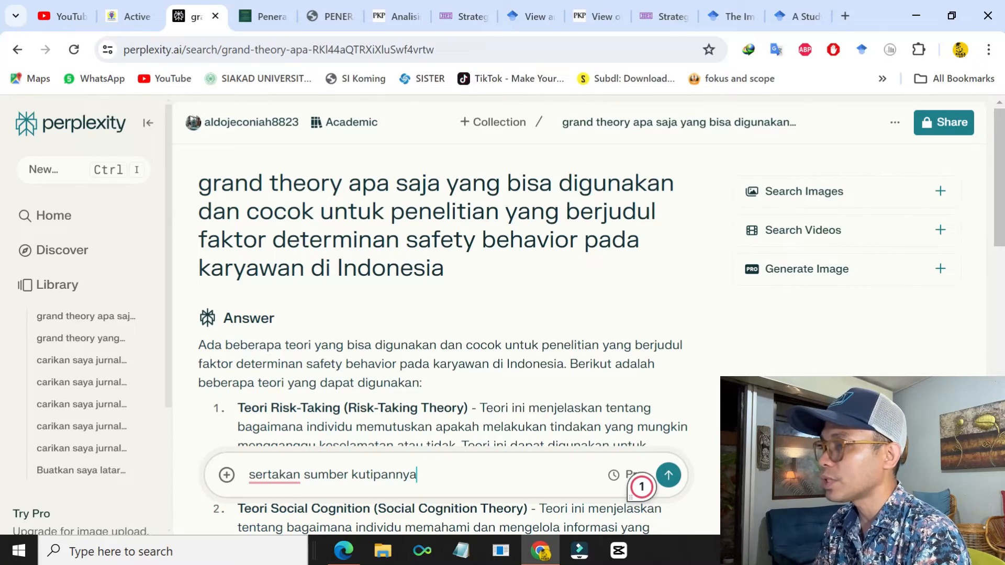
key("Return")
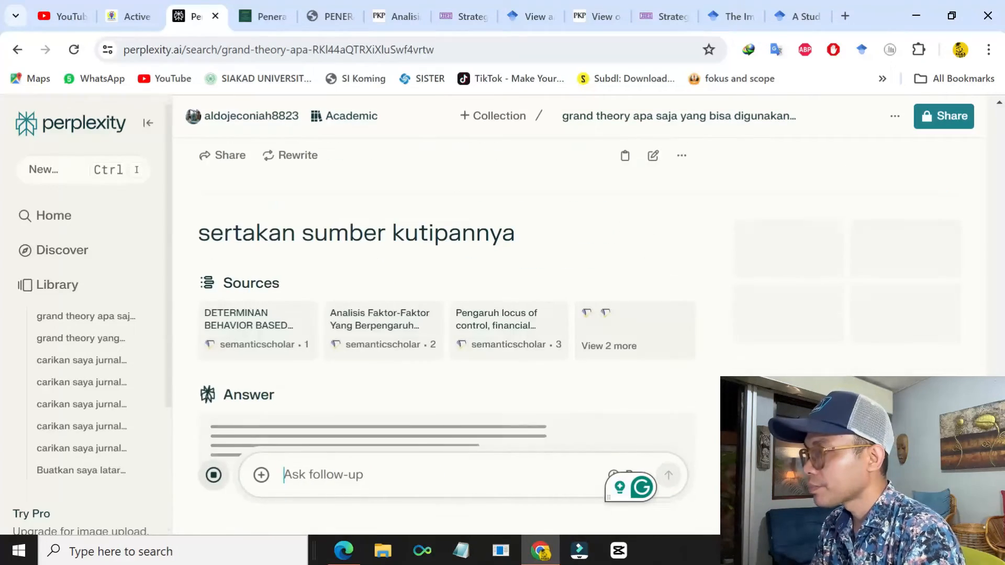
- Review the theories and the "Sumber kutipan" list in the follow-up answer
scroll(397, 443, "down", 2)
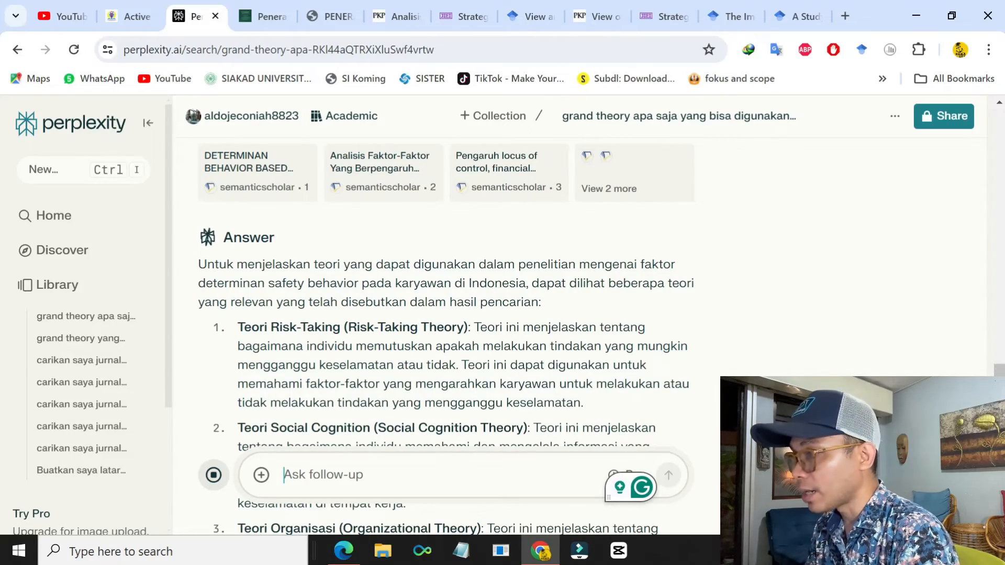
scroll(427, 350, "down", 3)
scroll(429, 351, "down", 2)
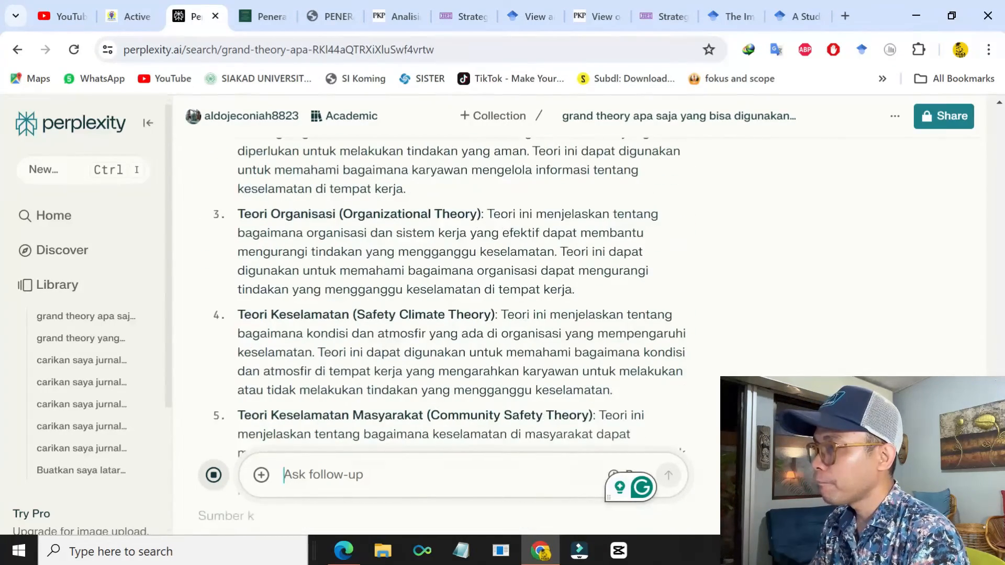
scroll(429, 351, "down", 3)
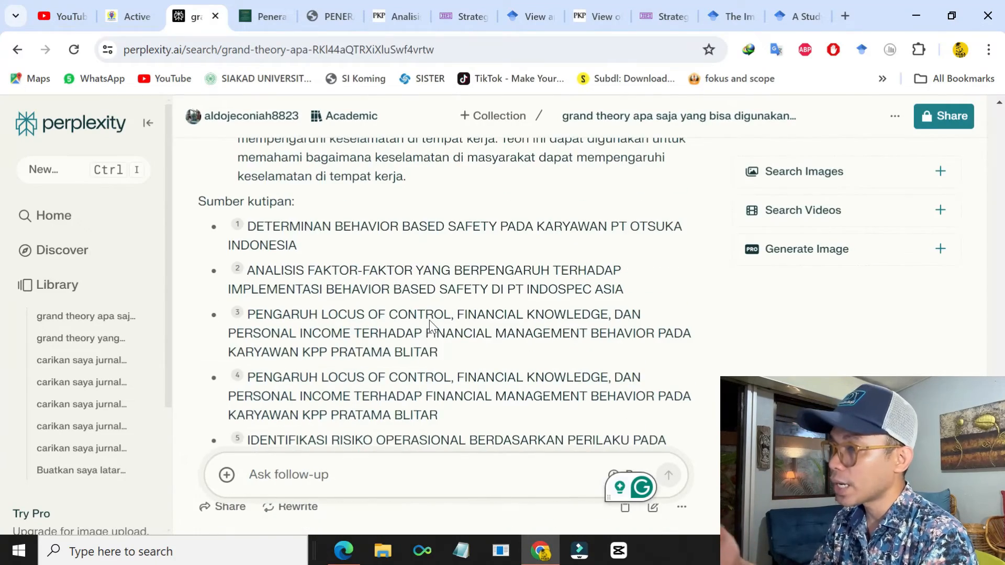
scroll(429, 319, "down", 4)
scroll(431, 326, "up", 8)
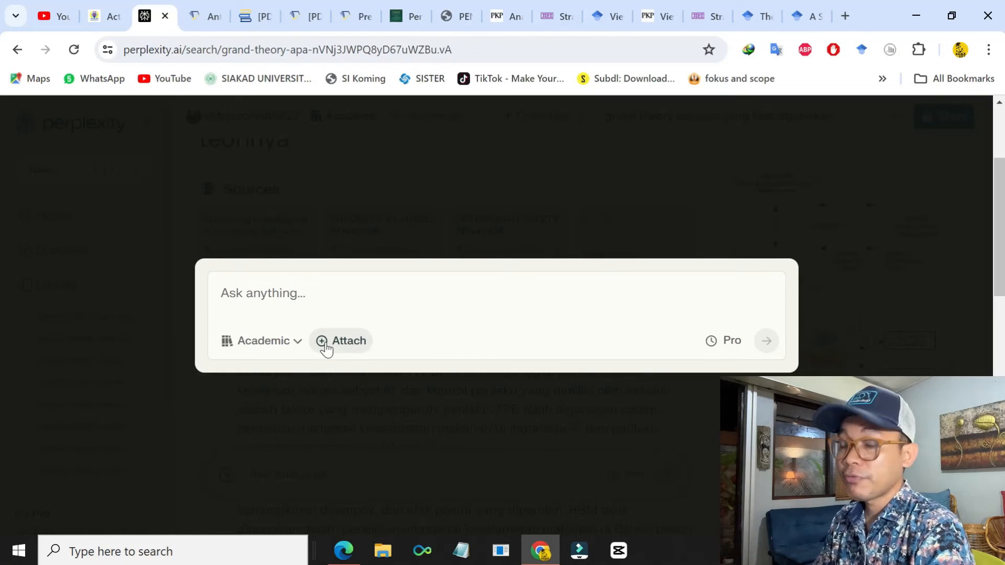
- Attach the PDF 1065-3318-1-PB from the Documents folder in Downloads to a new Academic prompt
left_click(325, 343)
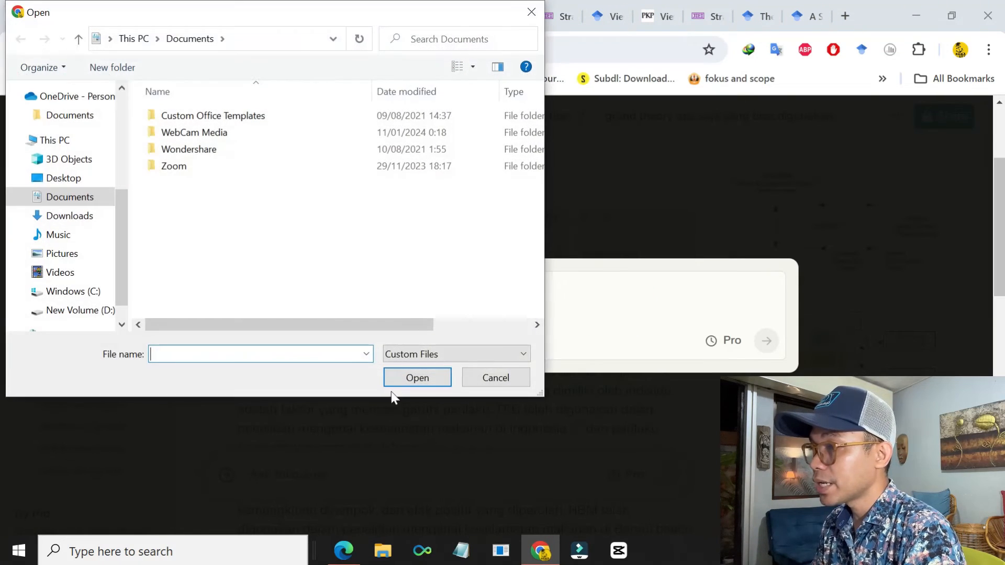
left_click(88, 220)
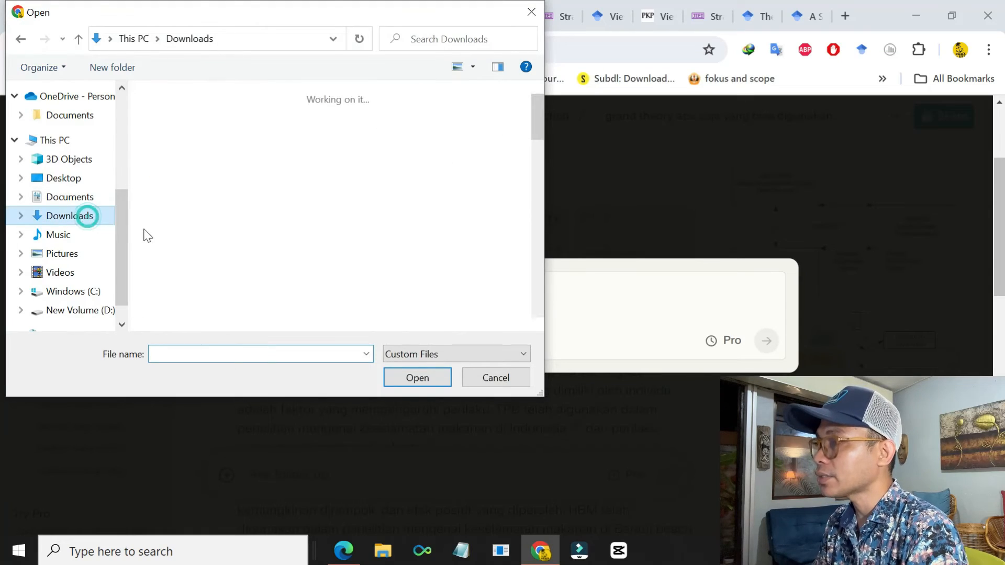
double_click(189, 170)
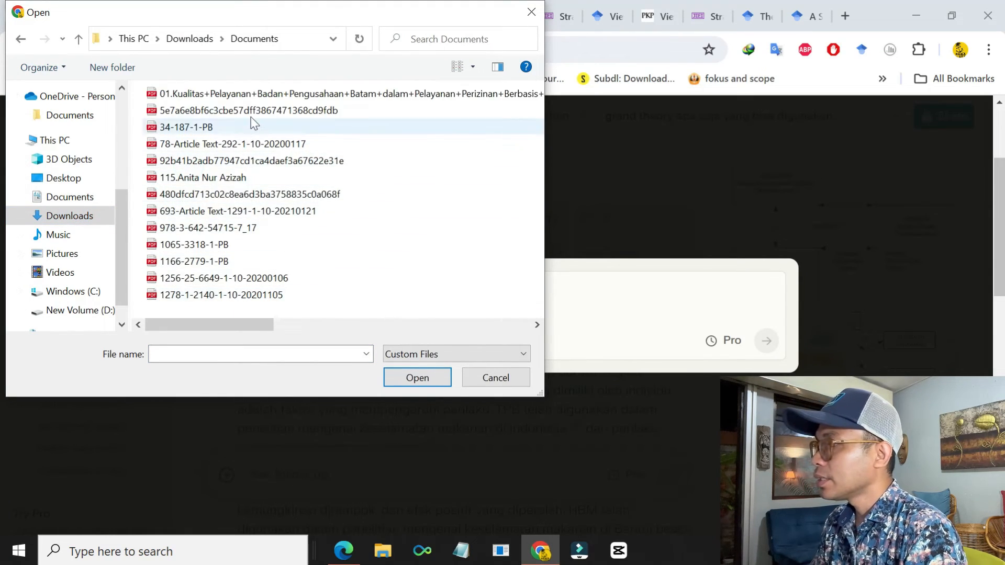
left_click(211, 246)
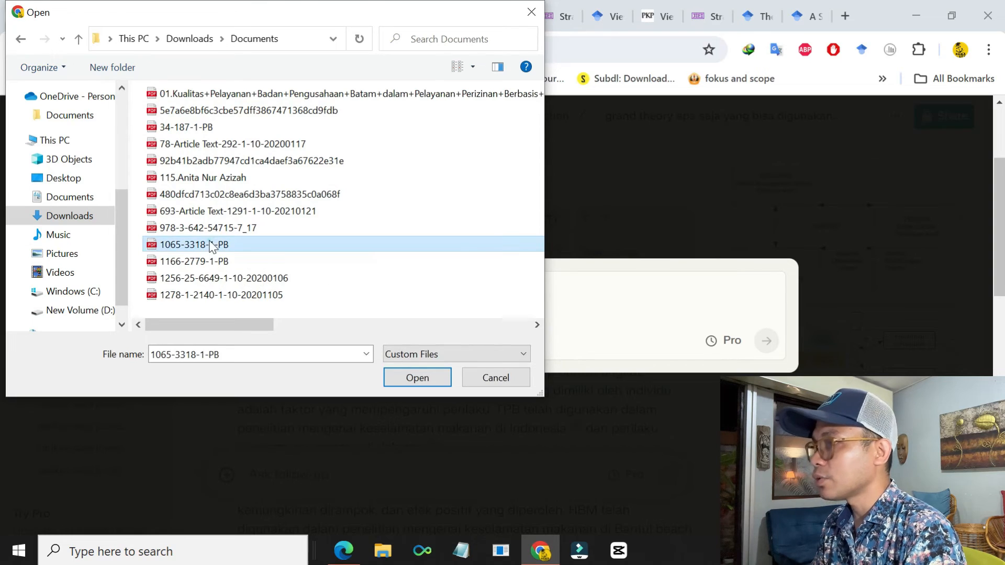
left_click(417, 378)
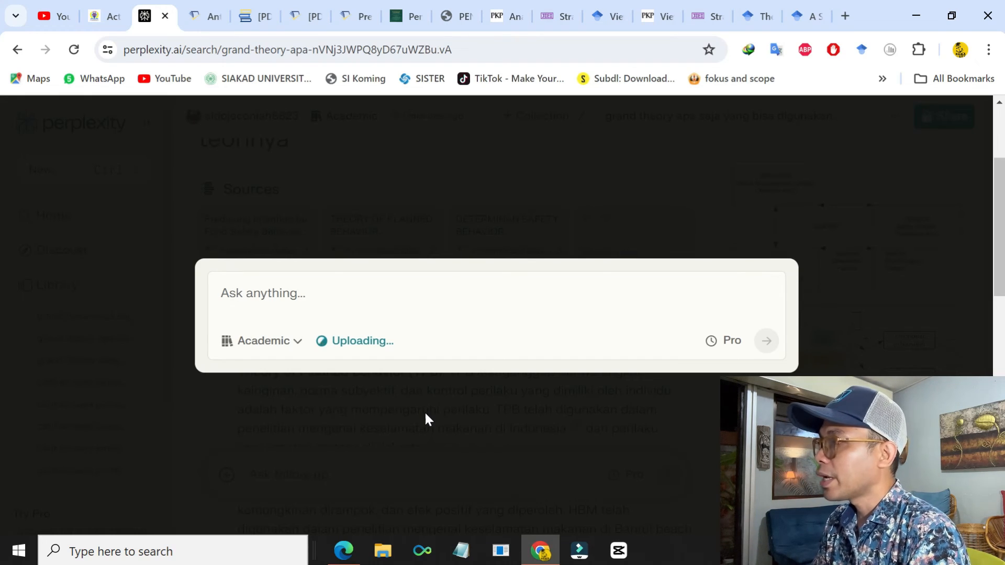
- Submit "jelaskan permasalahan inti dari jurnal tersebut" for the attached PDF and read through the answer
type("jelaskan permasalahan inti dari jurnal tersebu")
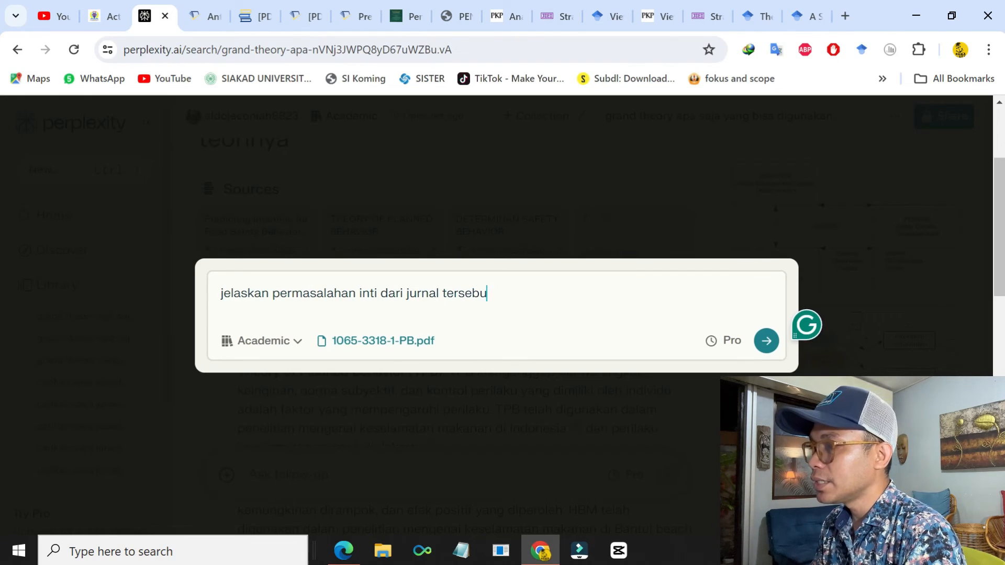
type("t")
key("Return")
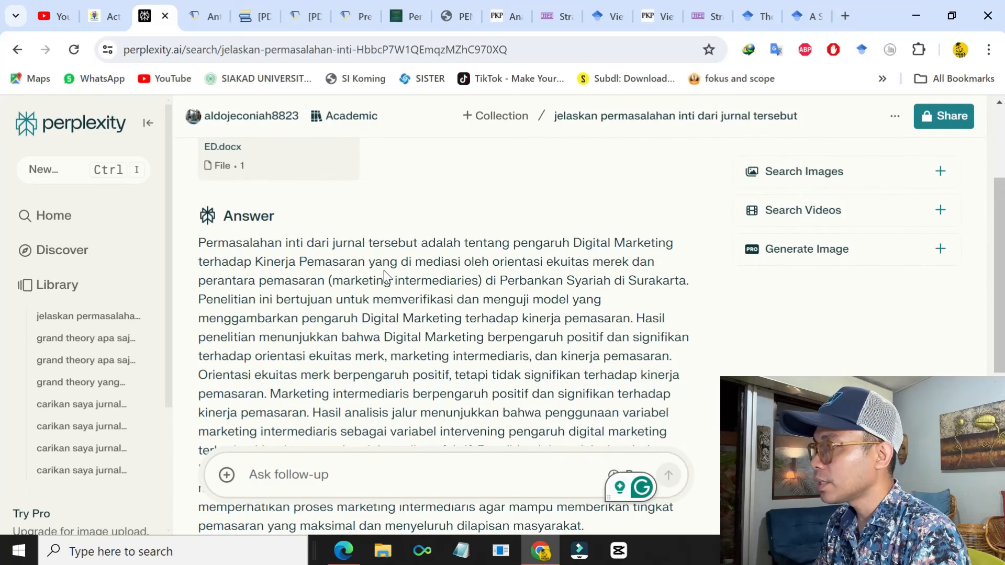
scroll(385, 275, "down", 3)
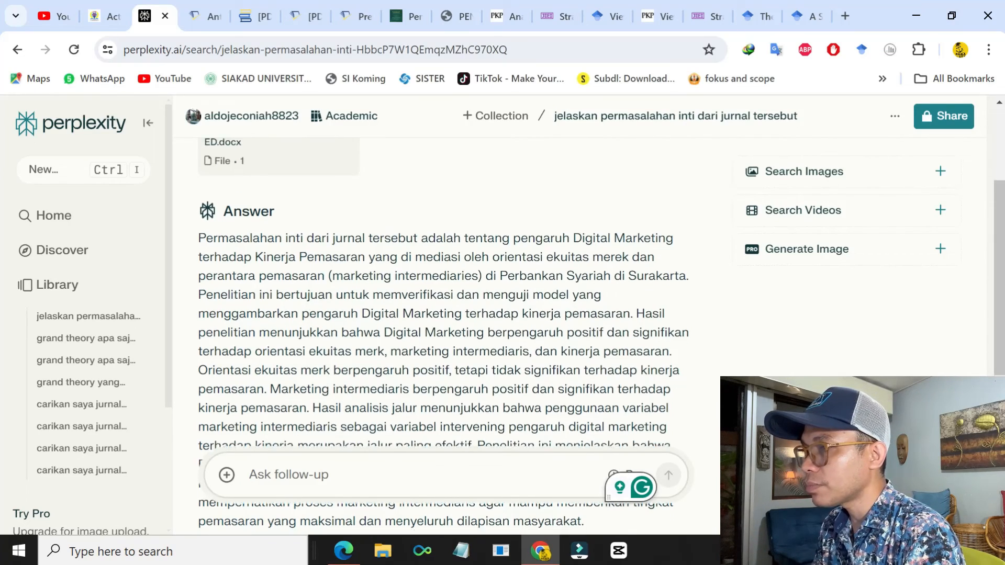
scroll(384, 275, "up", 1)
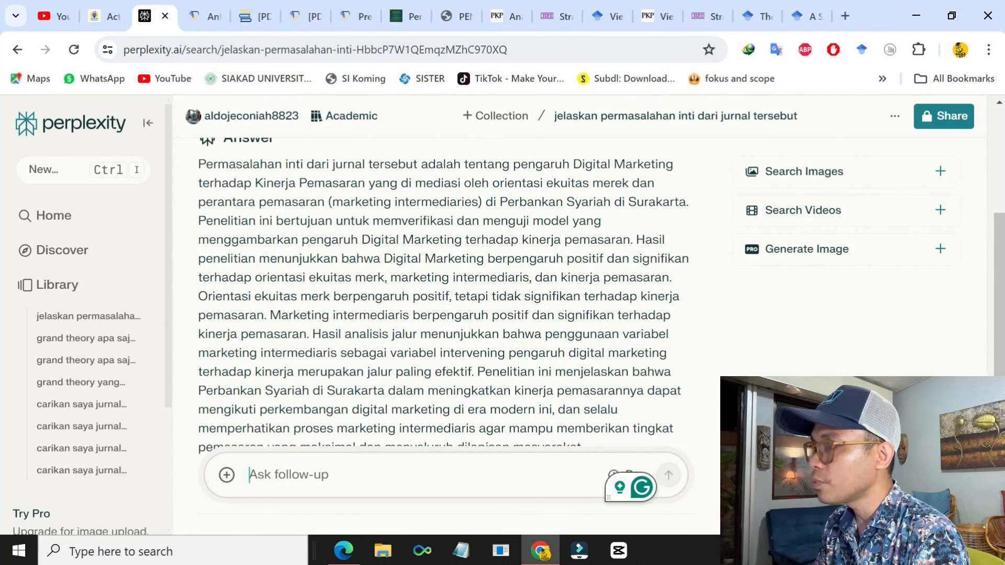
scroll(444, 291, "down", 2)
scroll(444, 291, "up", 2)
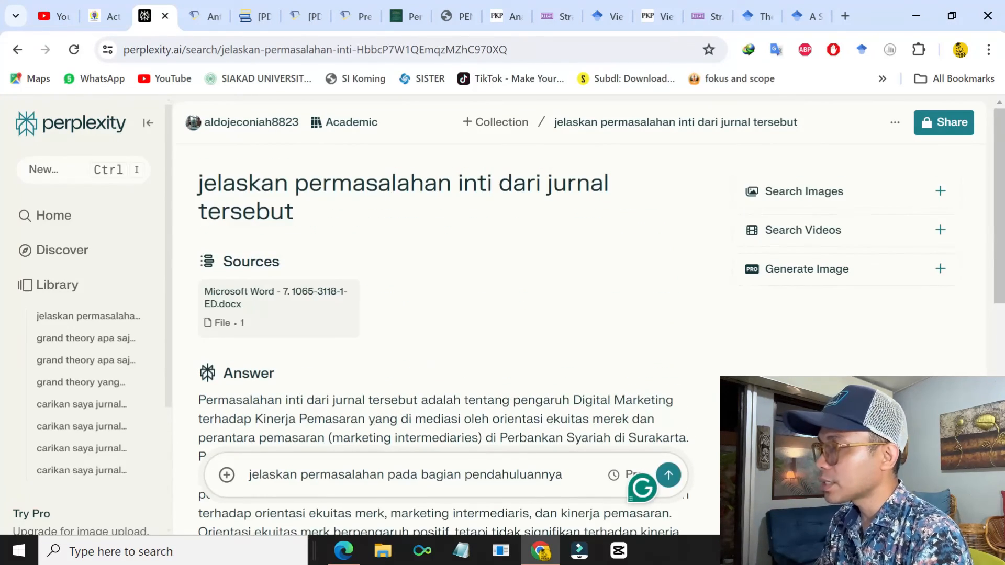
- Submit the follow-up "jelaskan permasalahan inti pada bagian pendahuluannya" and review the answer and related questions
left_click(388, 474)
type("inti pada bagian pendahuluannya")
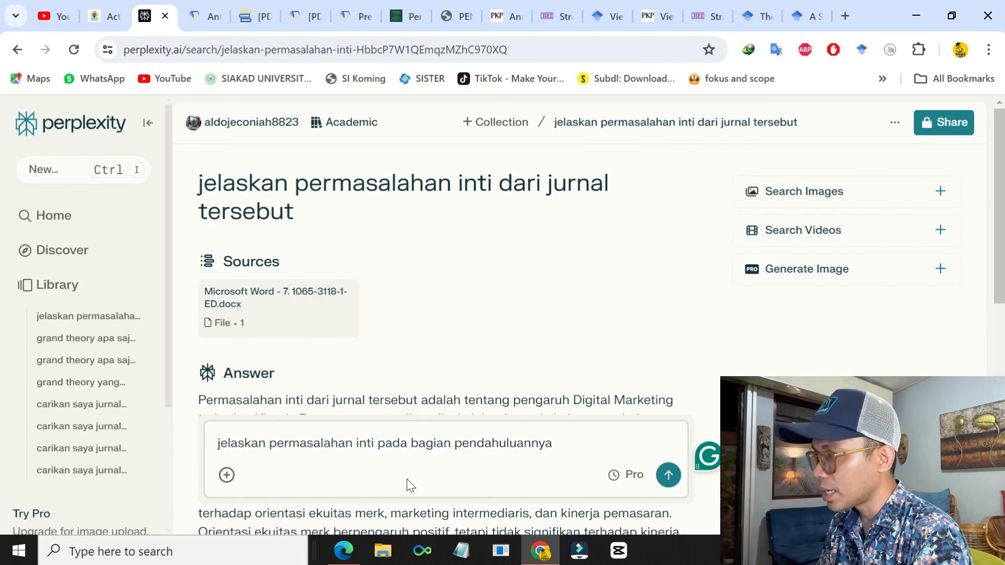
key("Return")
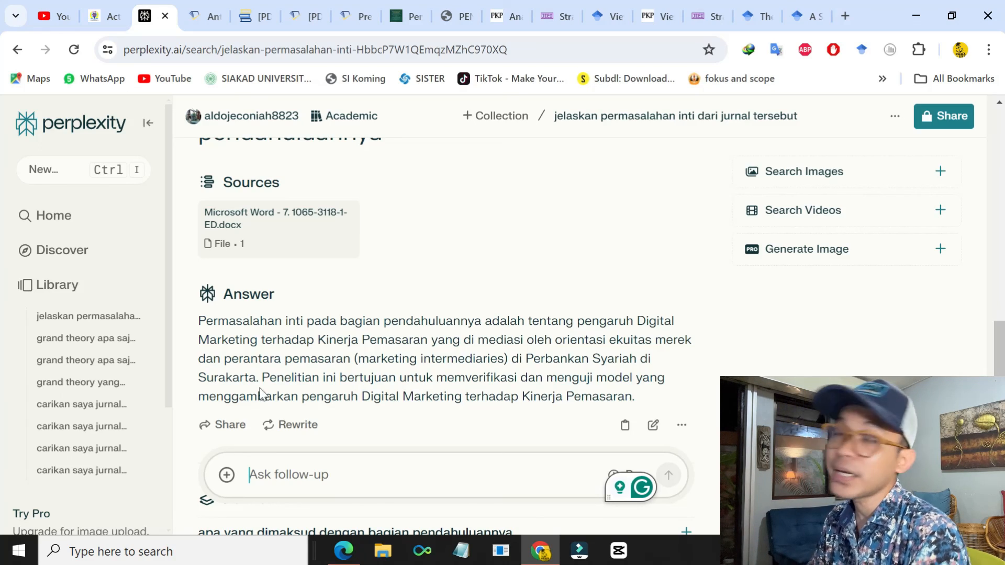
scroll(354, 355, "down", 3)
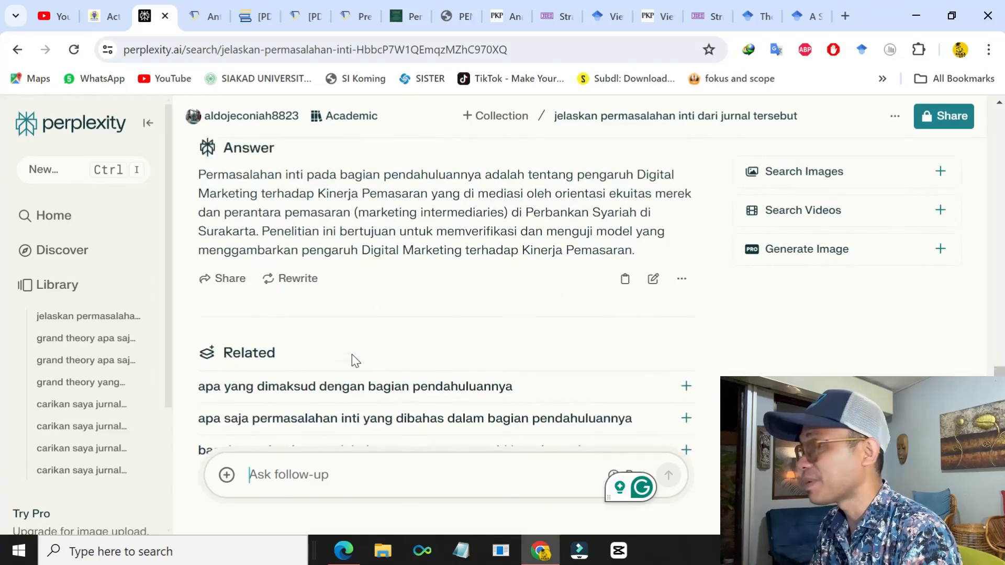